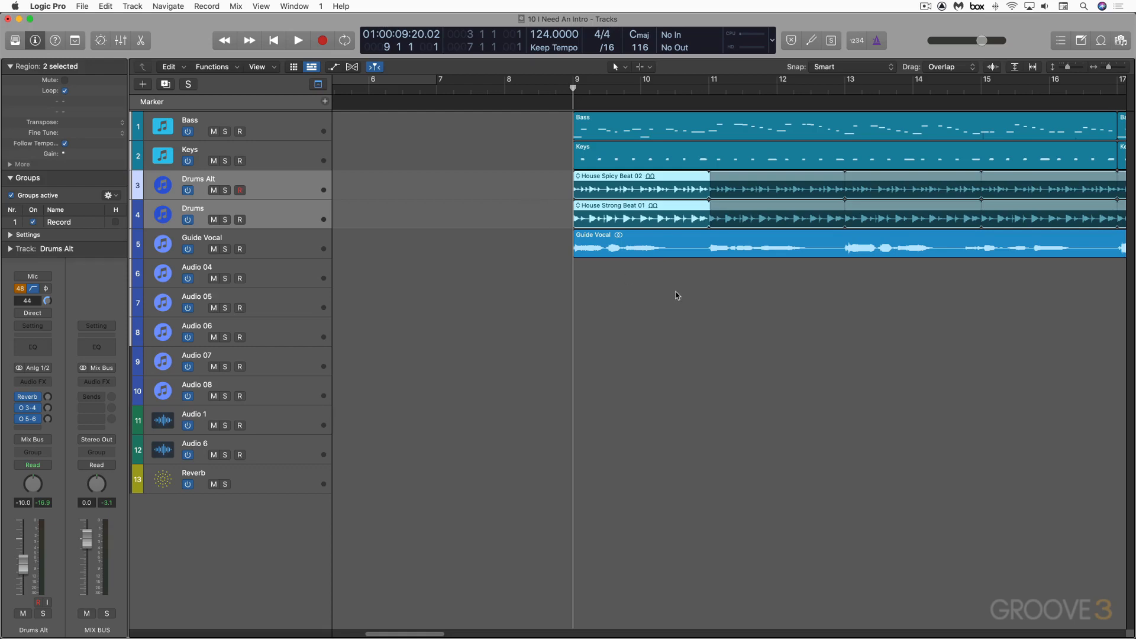
- Play the Logic arrangement from bar 9 for a few bars and stop playback
key(space)
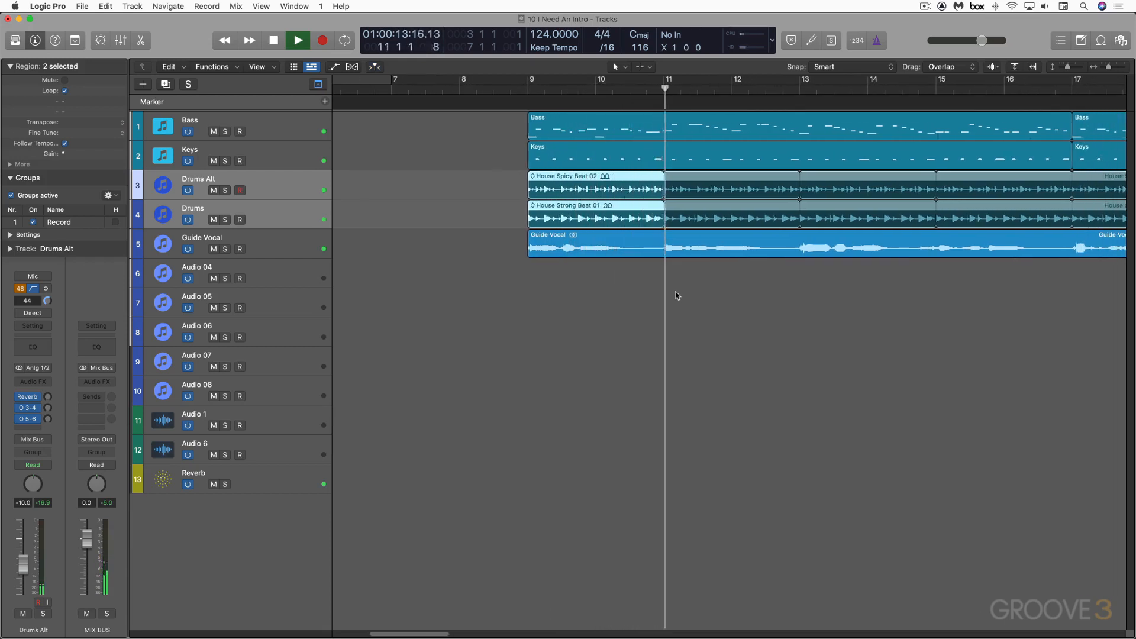
key(space)
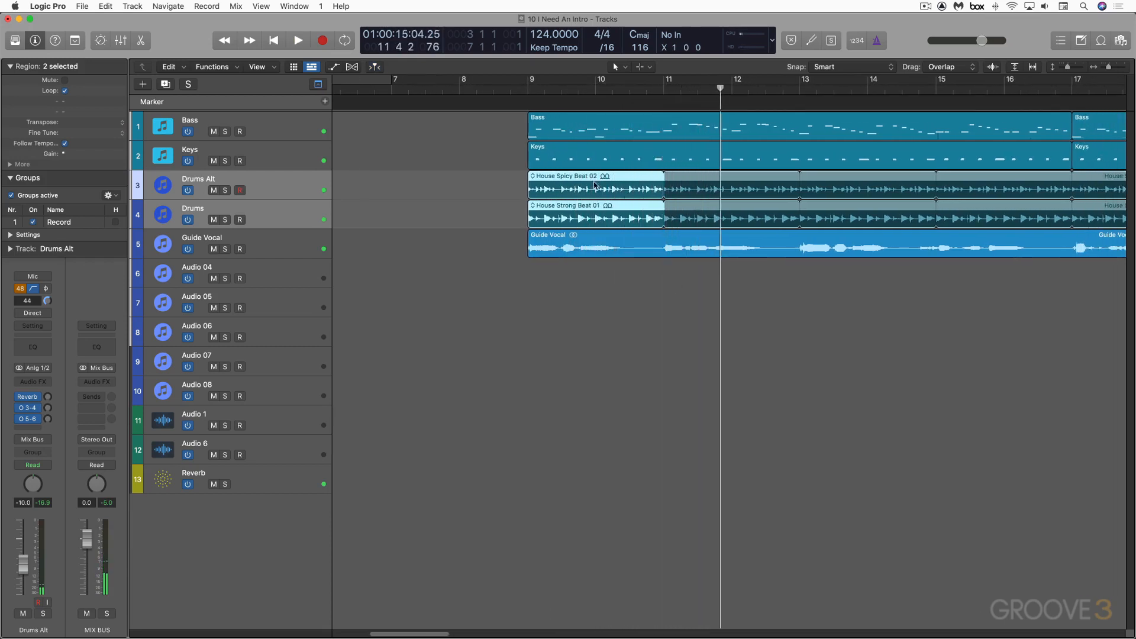
scroll(520, 210, left, 3)
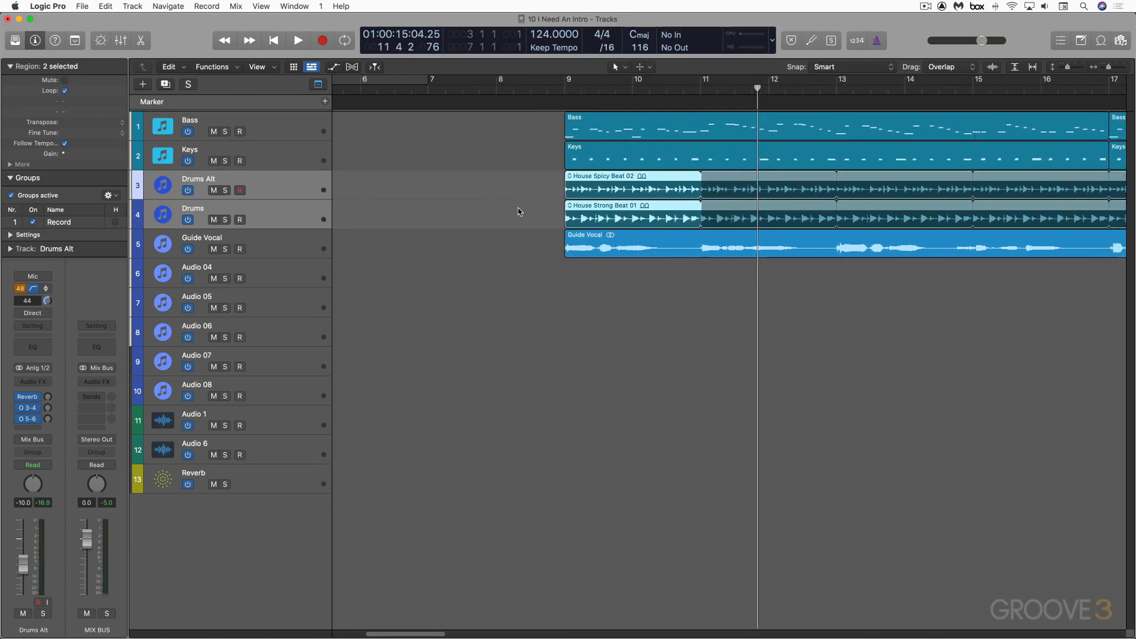
scroll(511, 249, right, 4)
- Switch to Band-in-a-Box, slightly resize its main window, and close the floating Mixer
mouse_move(288, 635)
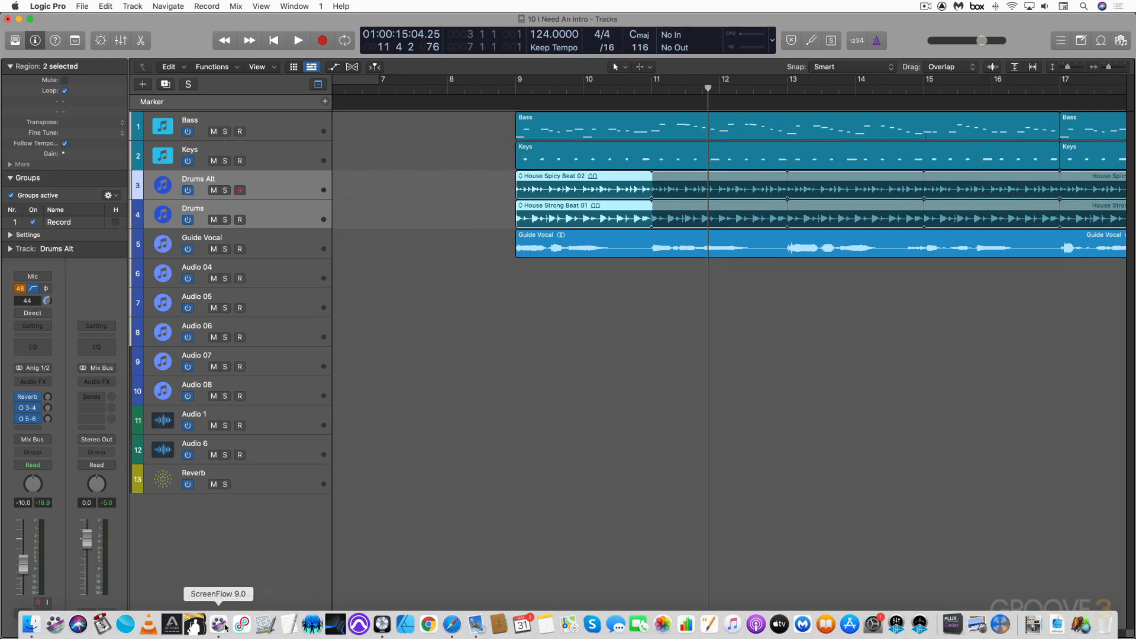
click(195, 626)
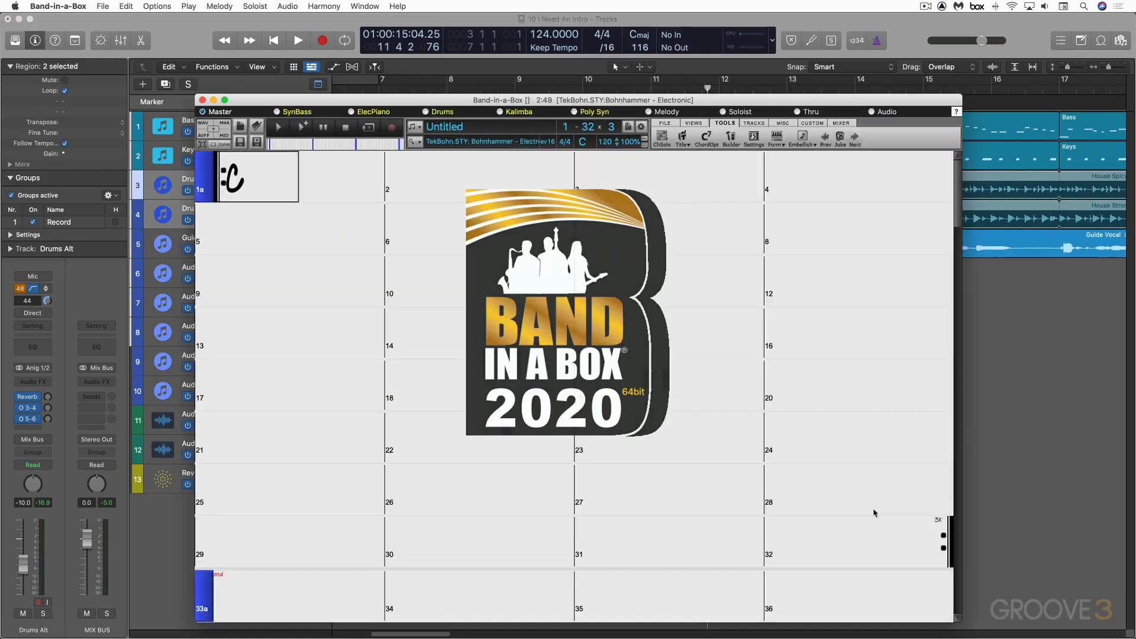
drag(958, 606, 967, 593)
drag(643, 392, 698, 224)
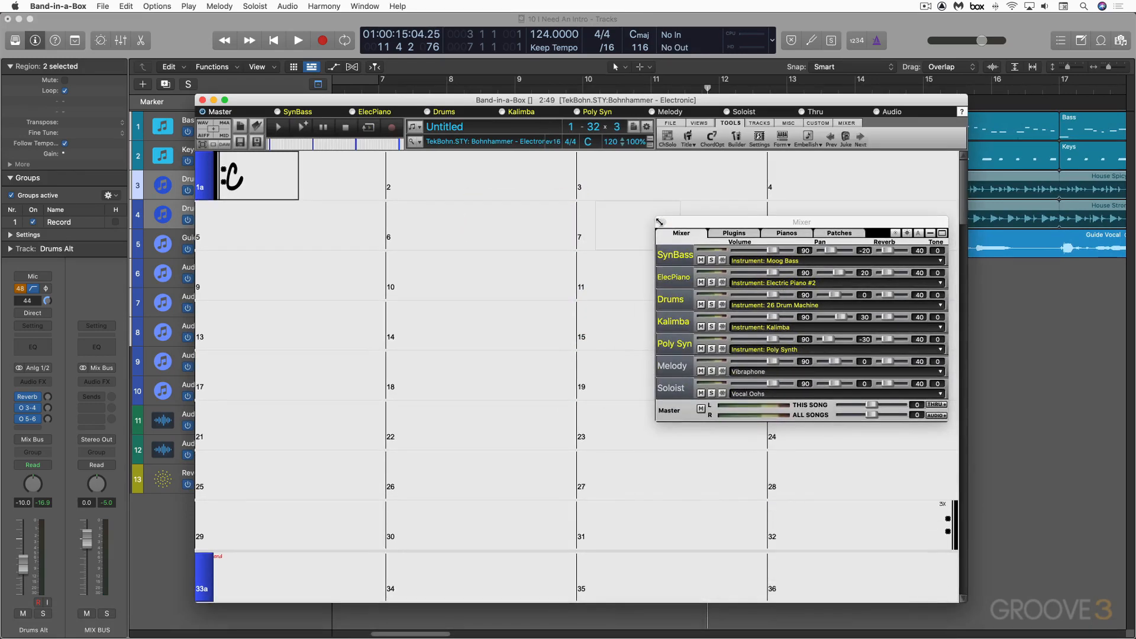
click(664, 227)
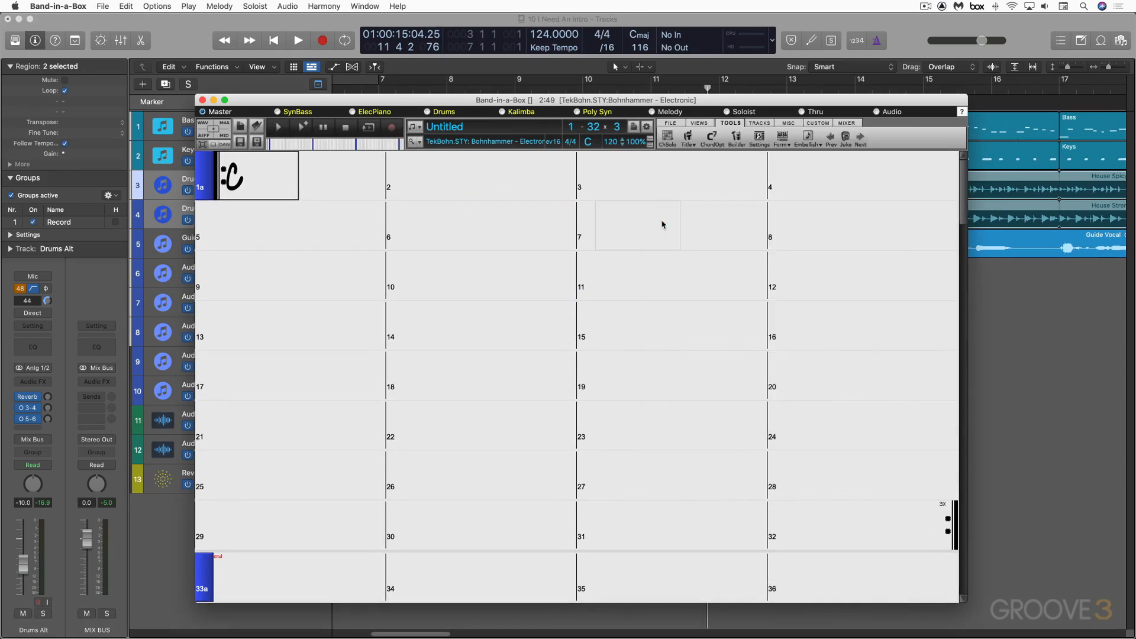
- Set the song's tempo to 124 and its key signature to F without transposing
click(610, 143)
text(124)
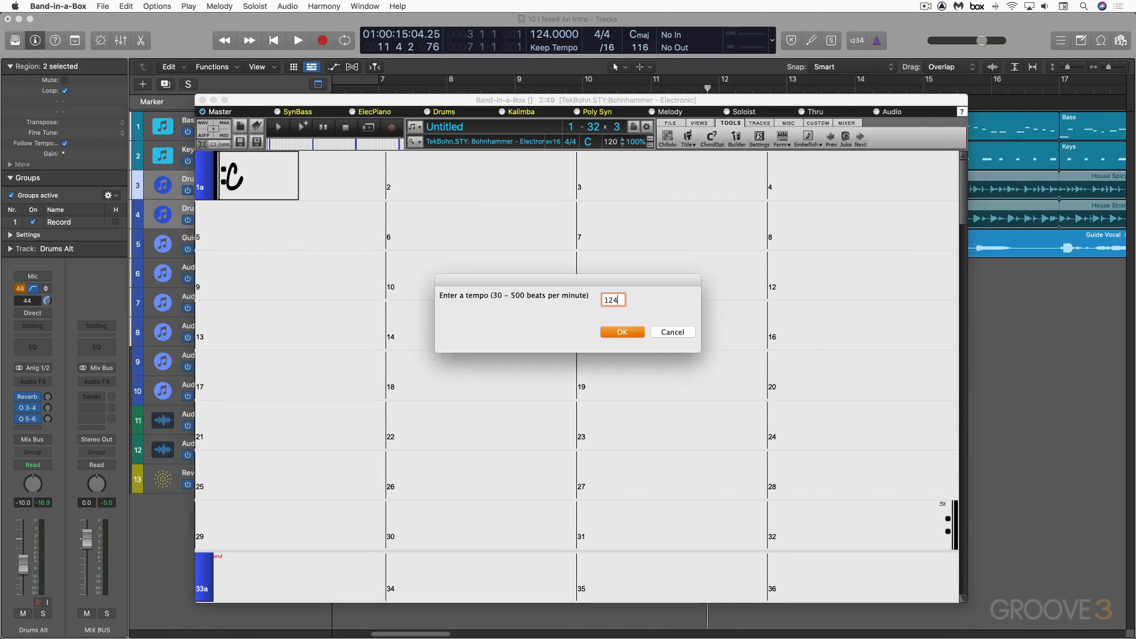
key(Return)
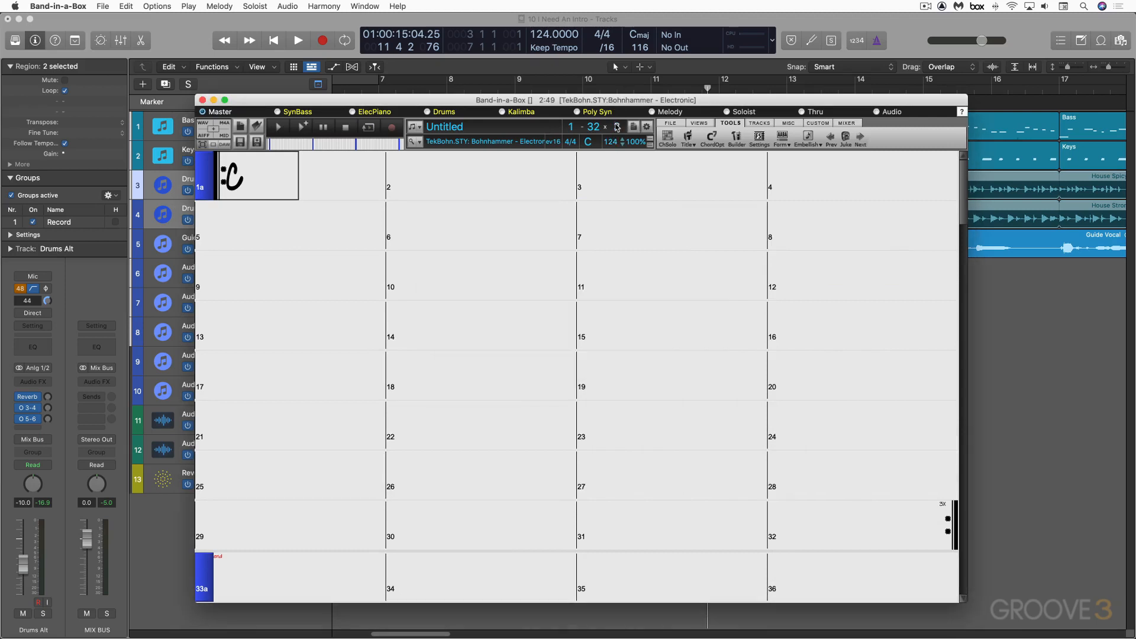
click(589, 143)
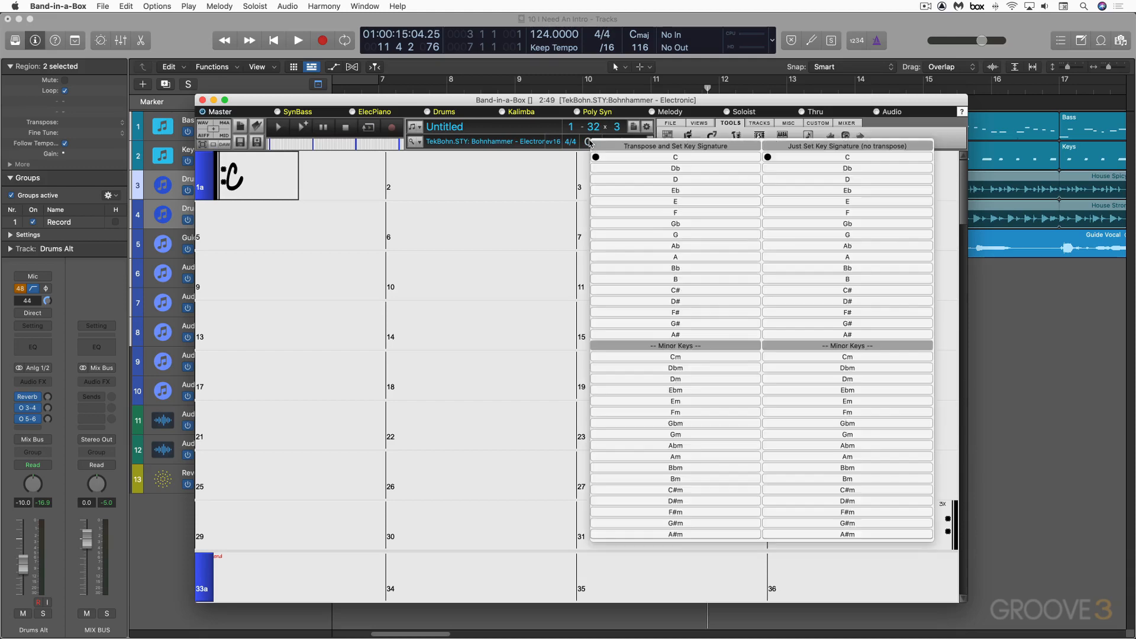
click(848, 212)
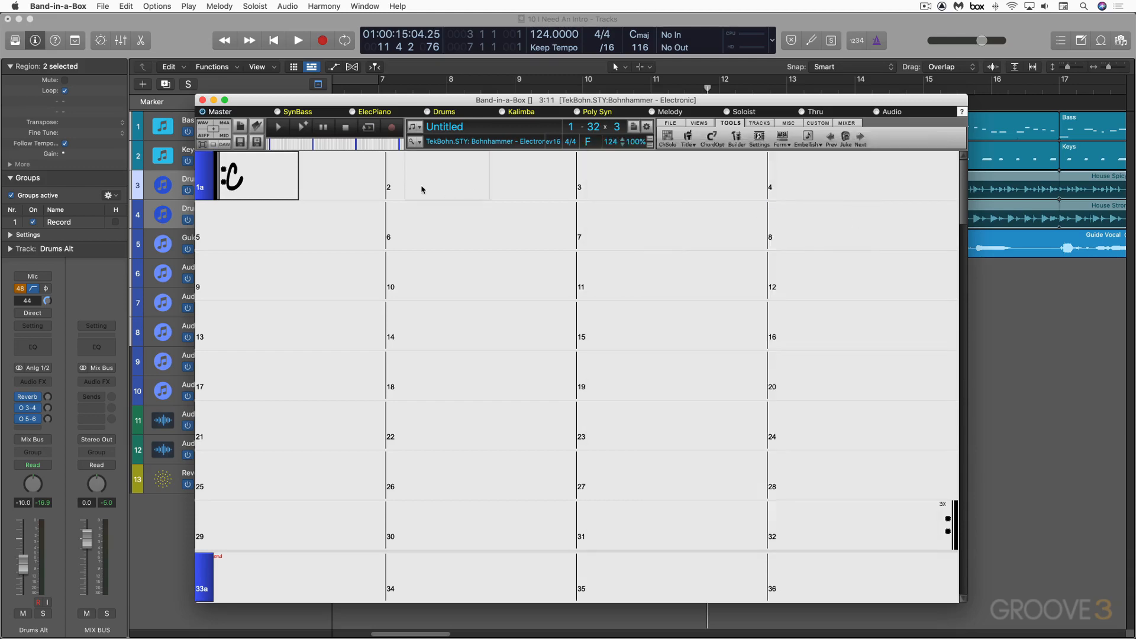
- Enter an F chord at bar 1 and a Dm chord at bar 3 of the chord sheet
key(Right)
key(Right)
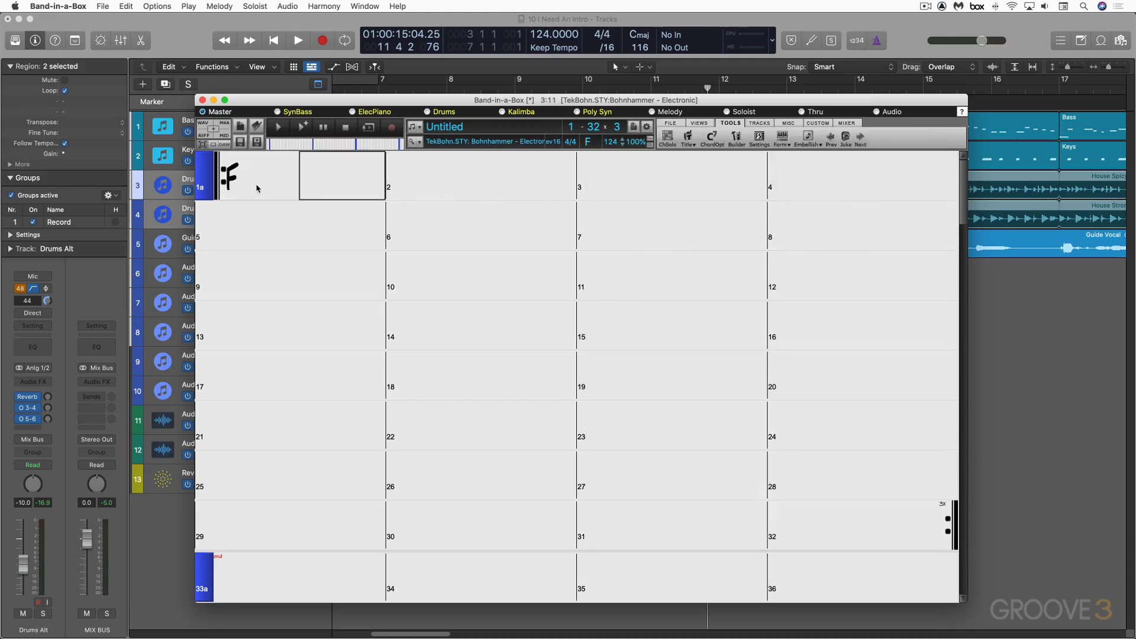
key(Right)
key(Right)
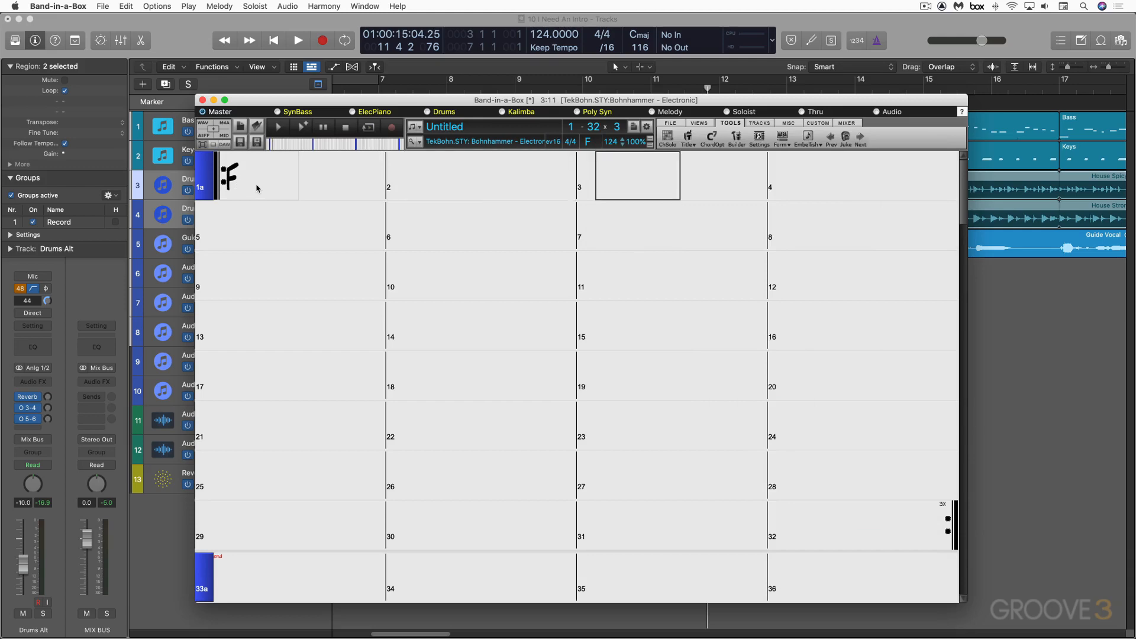
text(Dm)
key(Return)
- Enter a Bb chord at bar 5 and a C chord at bar 7, and return to bar 1
key(Right)
key(Right)
key(Right)
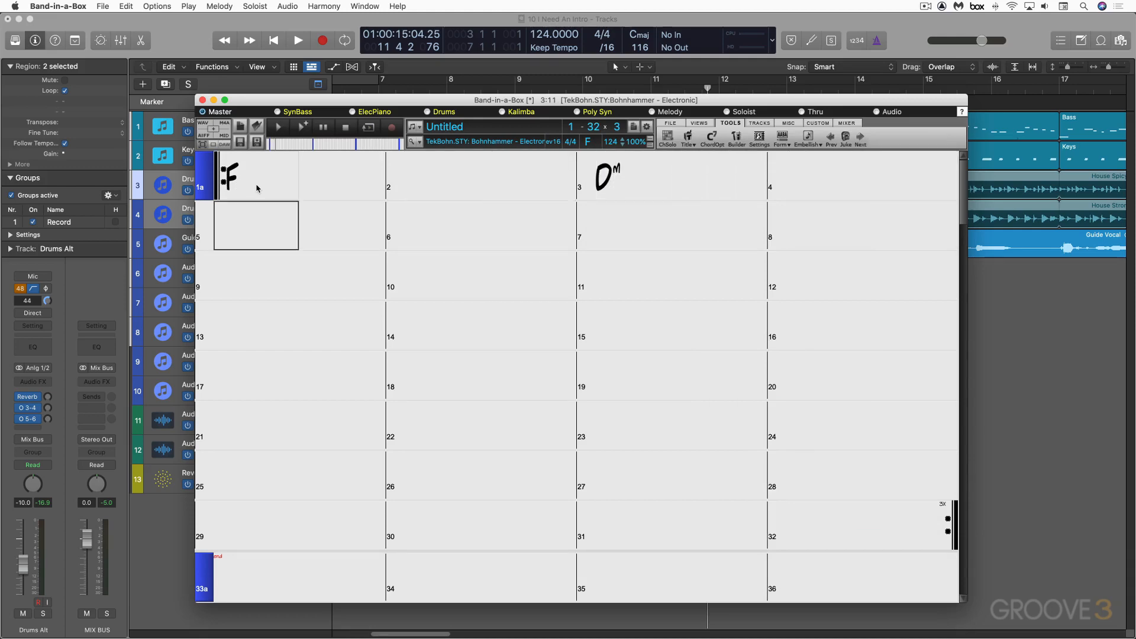
text(Bb)
key(Return)
key(Right)
key(Right)
key(Right)
key(Right)
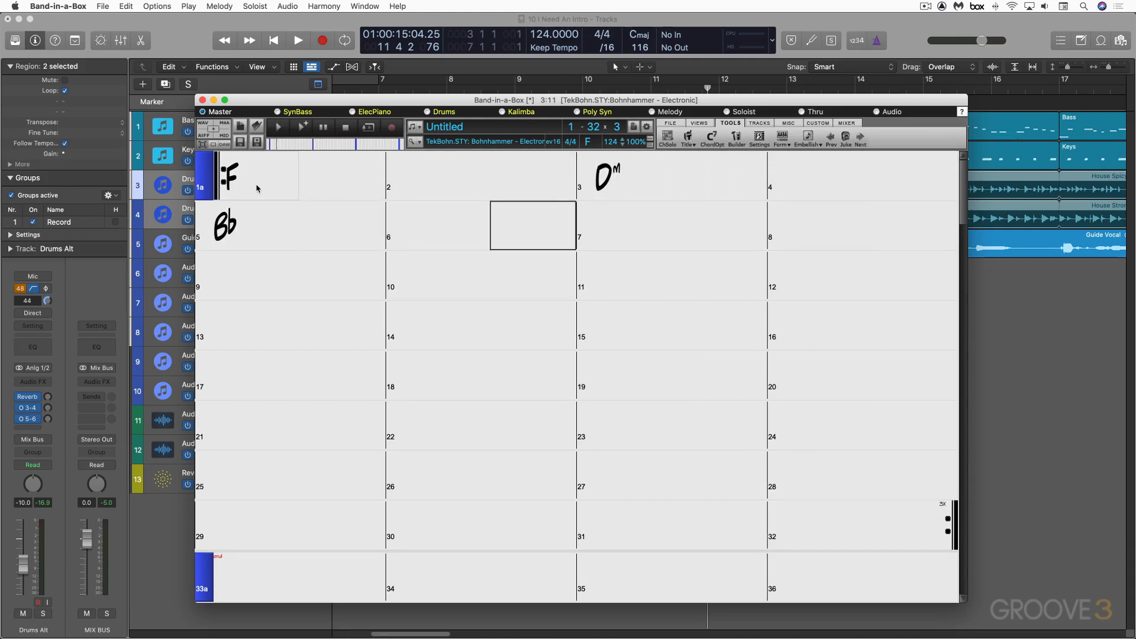
text(C)
key(Return)
key(Right)
key(Right)
key(Right)
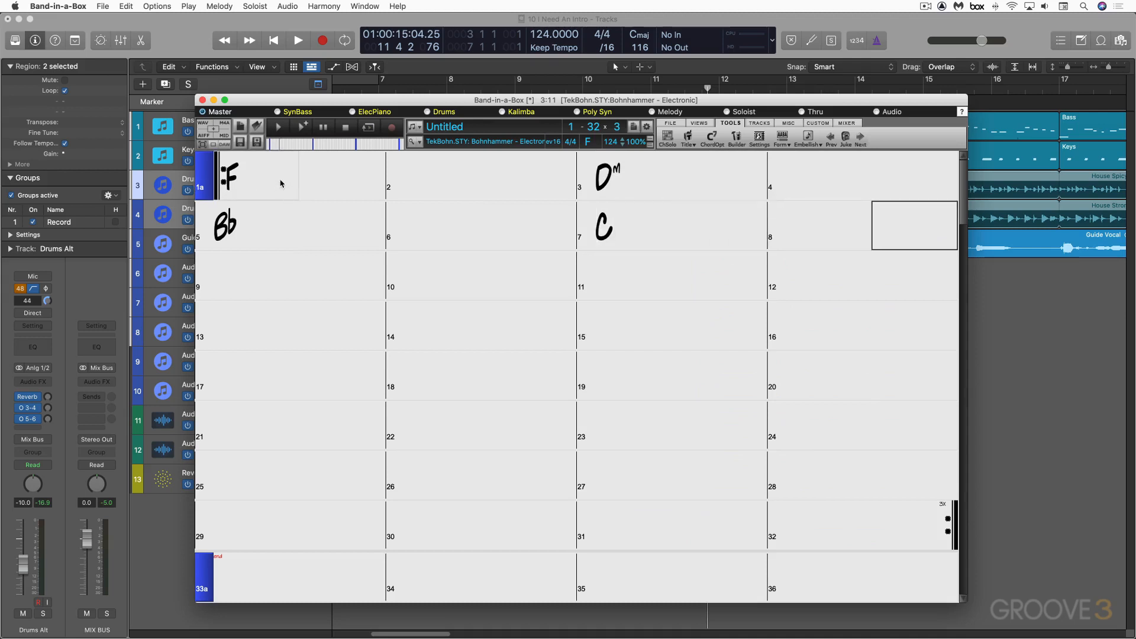
click(264, 175)
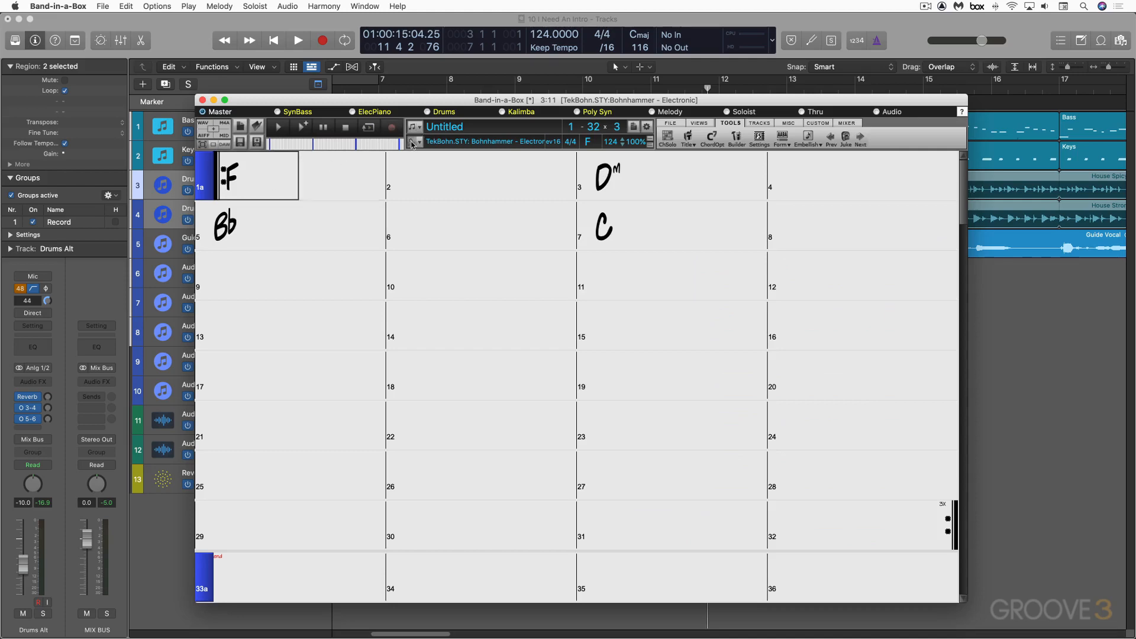
- Move the window clear of the upper Logic tracks, and audition and accept the Bohnhammer - Electronic style in the StylePicker
drag(406, 101, 566, 191)
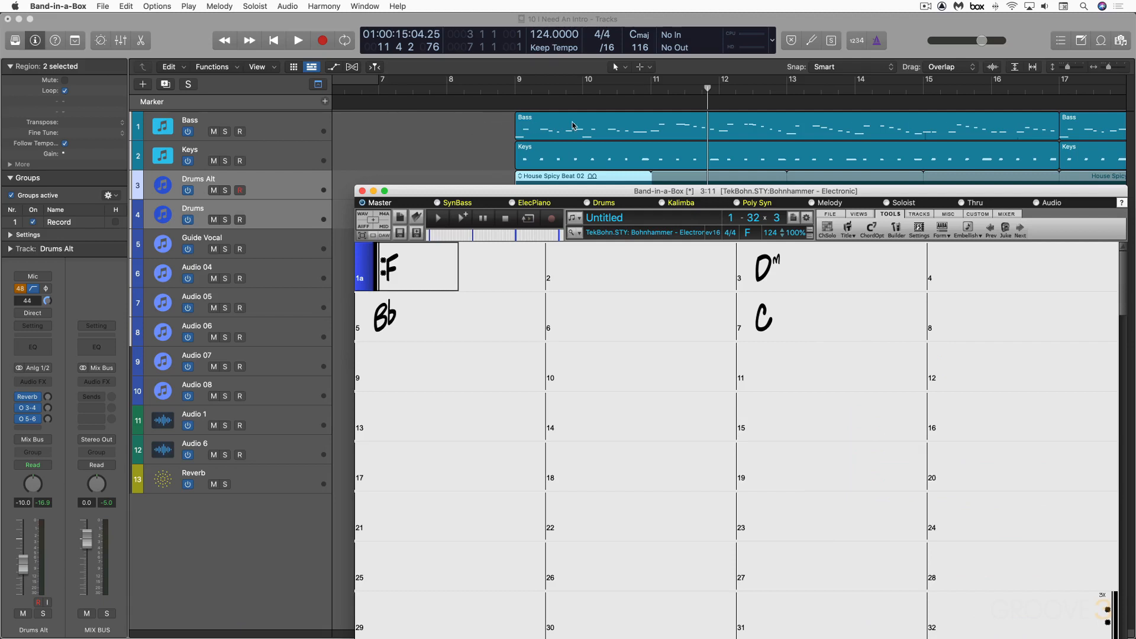
click(573, 233)
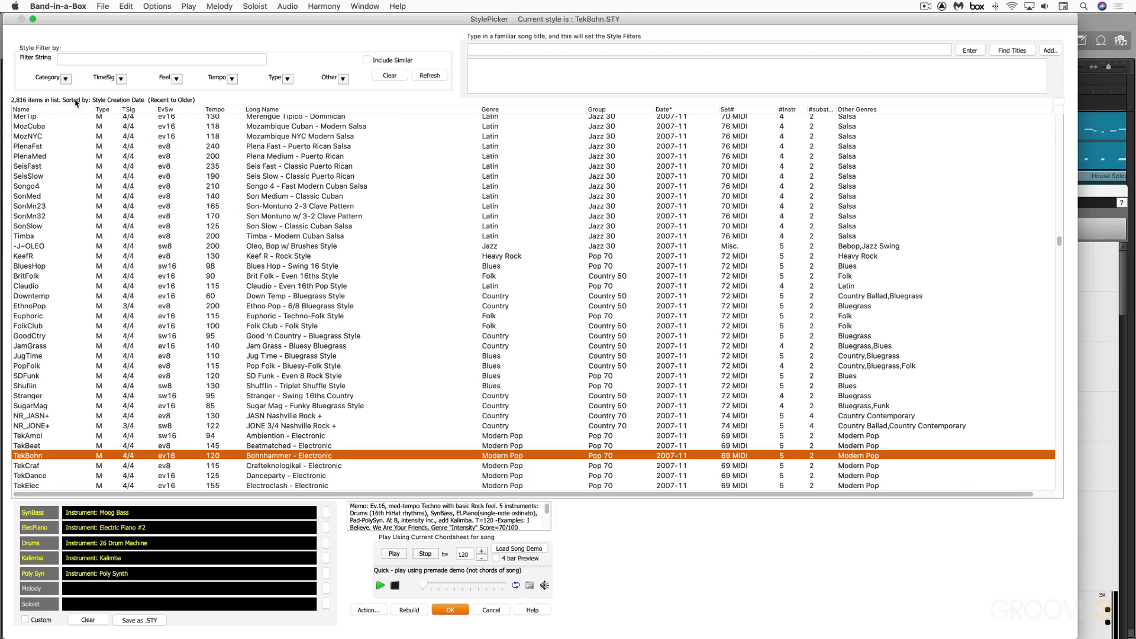
click(66, 79)
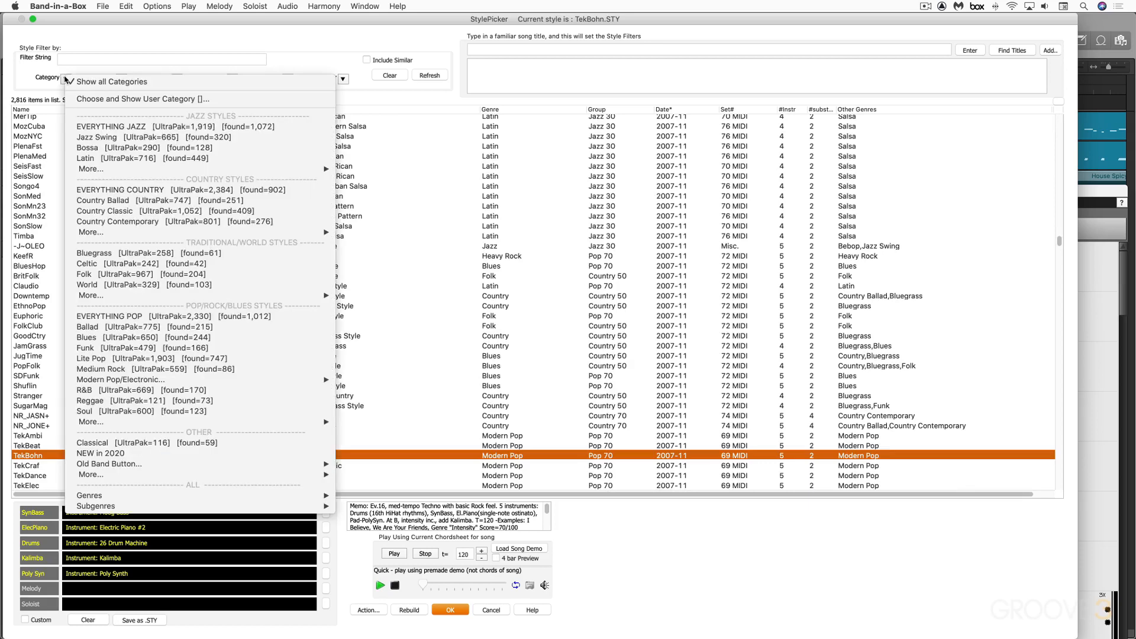
click(52, 71)
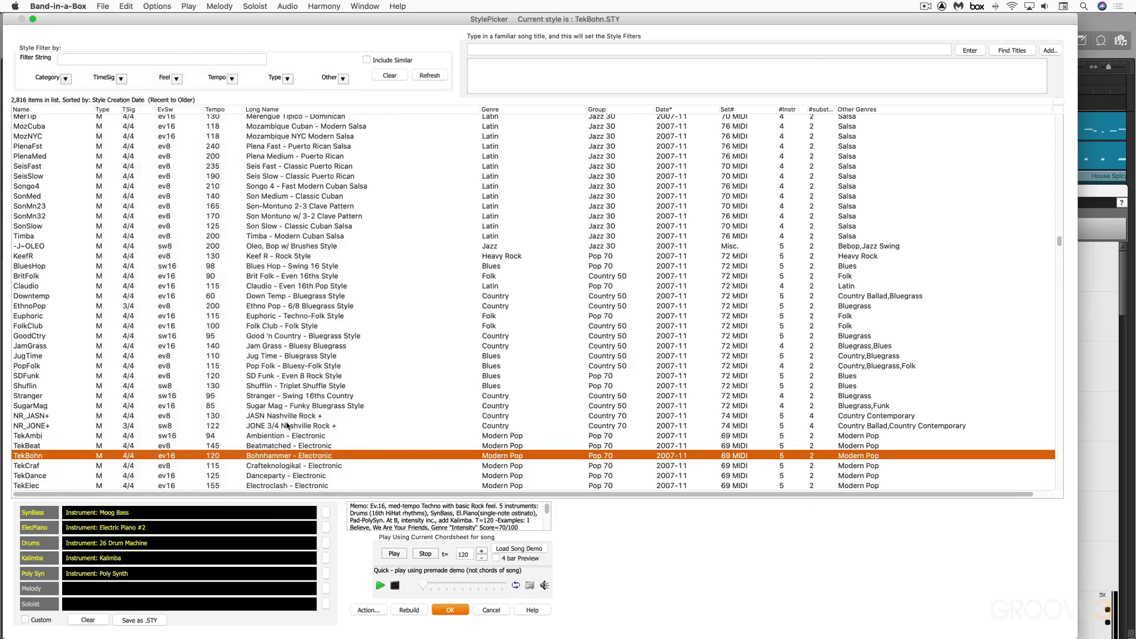
double_click(292, 456)
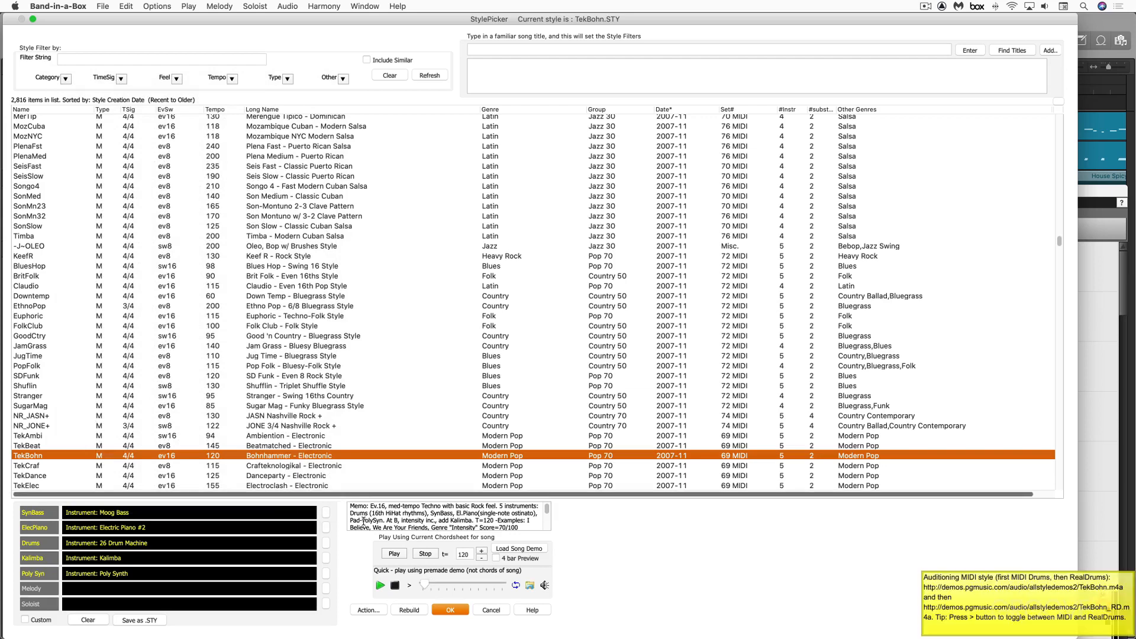
click(450, 610)
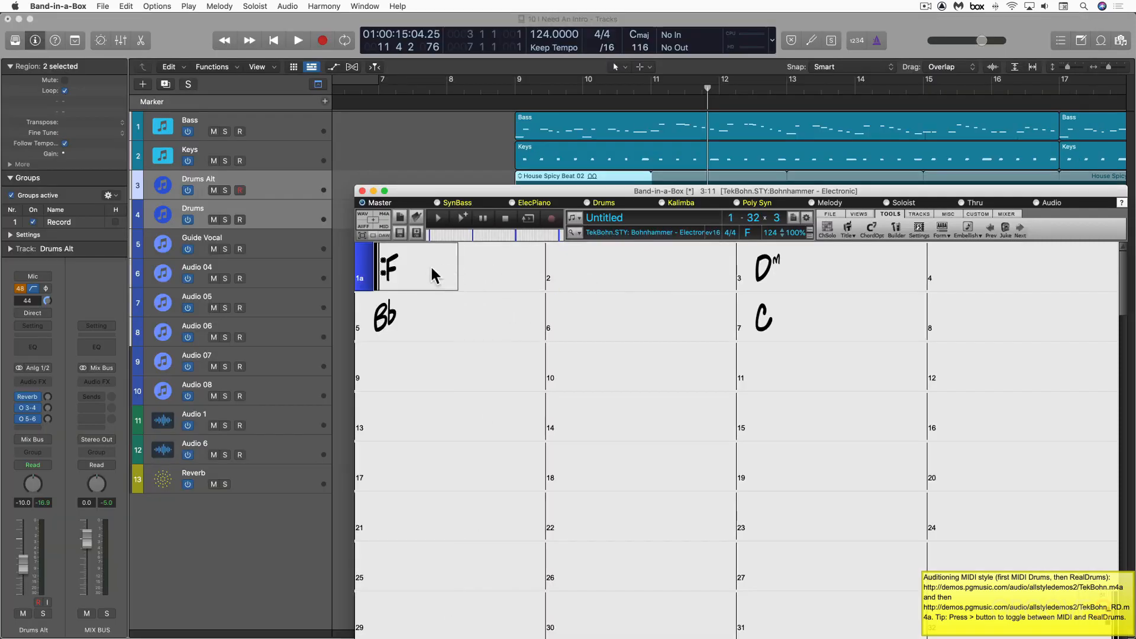
- Play the chord progression from bar 1 with the chosen style and stop playback
double_click(431, 271)
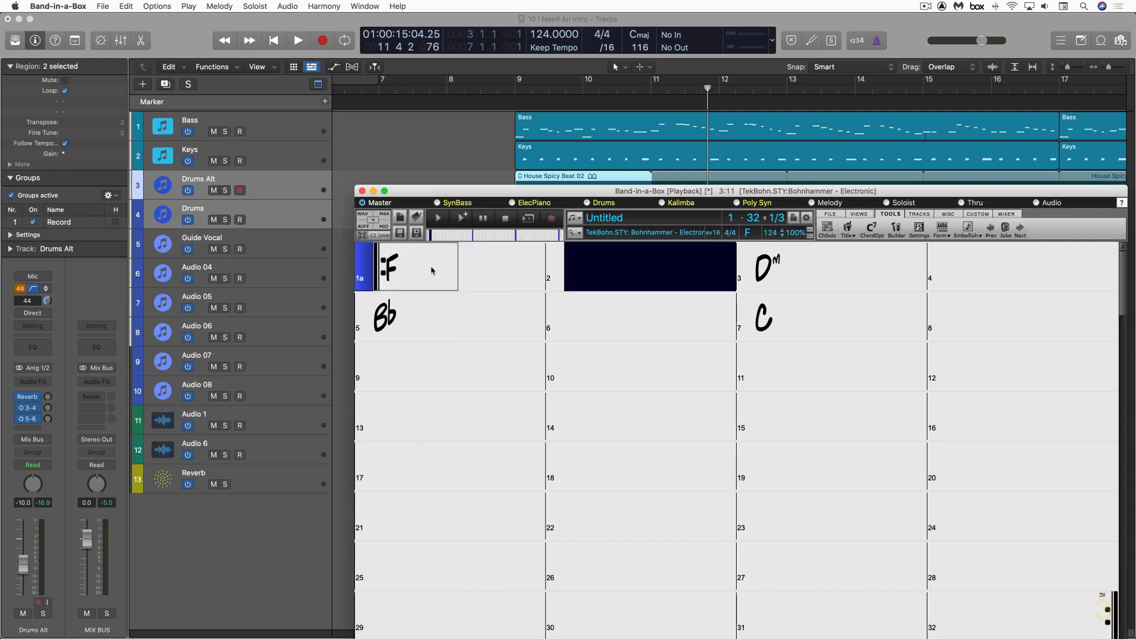
key(space)
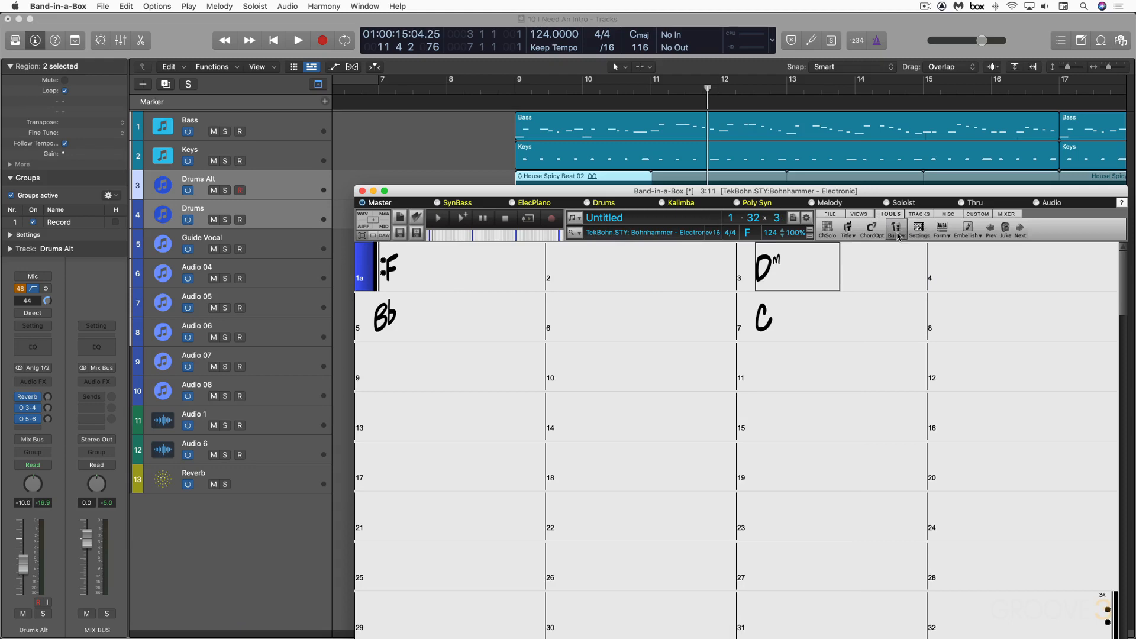
- Open the Generate Intro dialog, keeping Pop chord types and an intro length of 4 Bars (Medium Tempos)
click(949, 238)
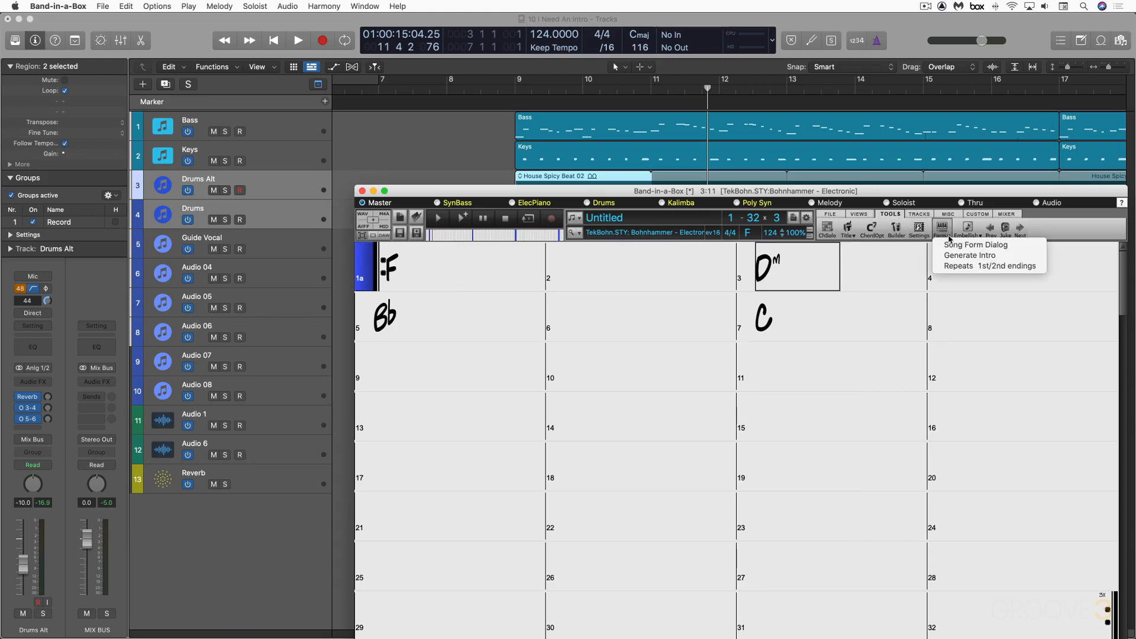
click(970, 255)
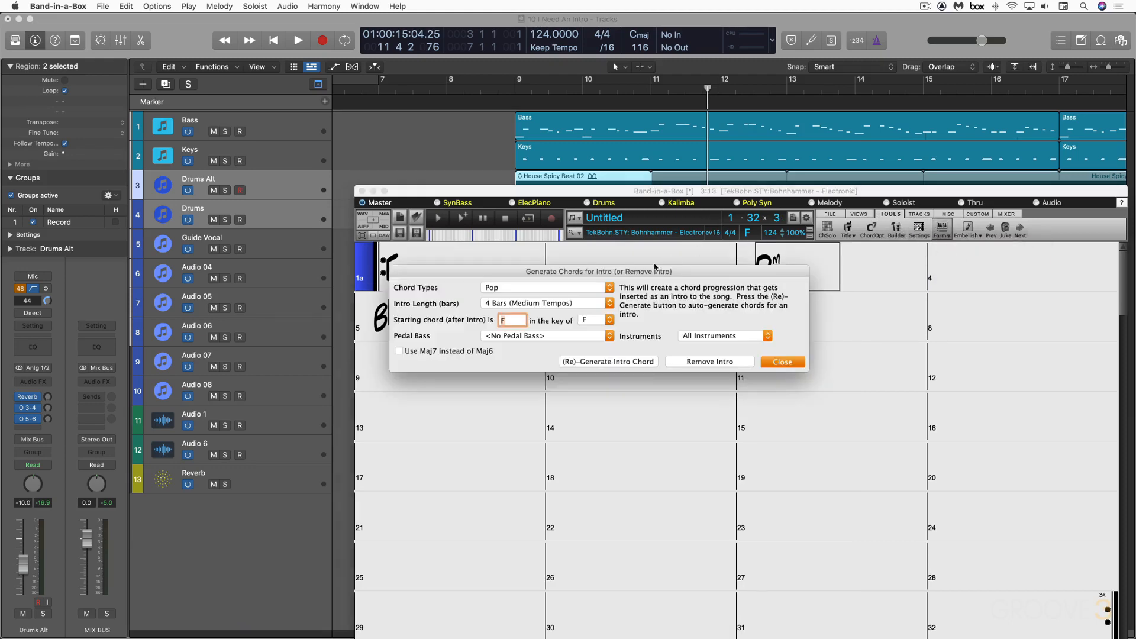
drag(575, 269, 602, 287)
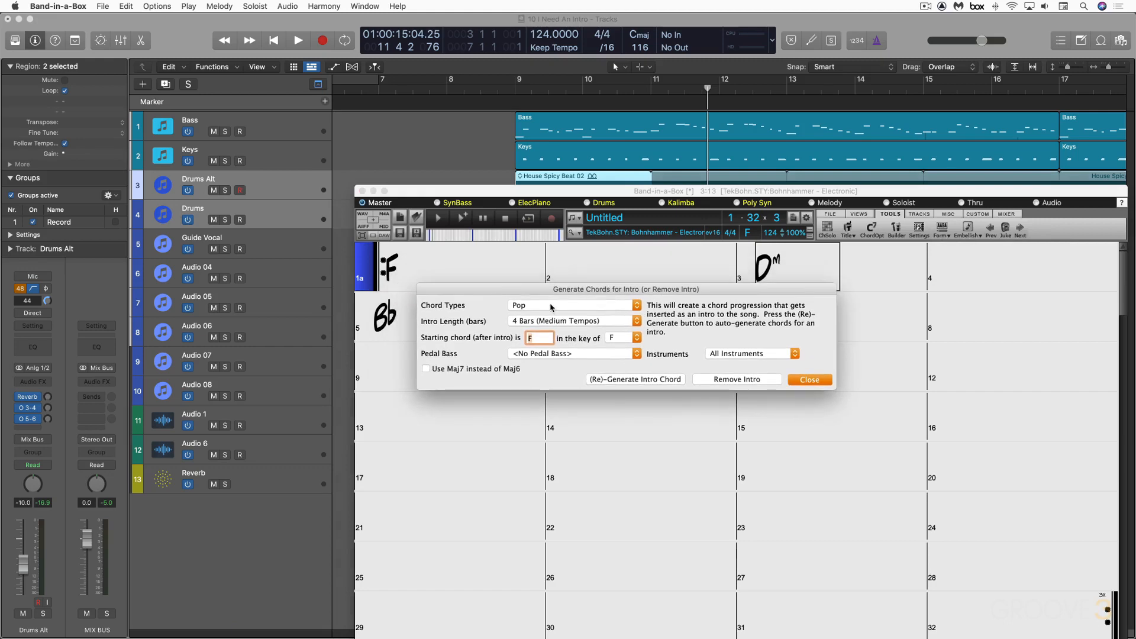
click(551, 307)
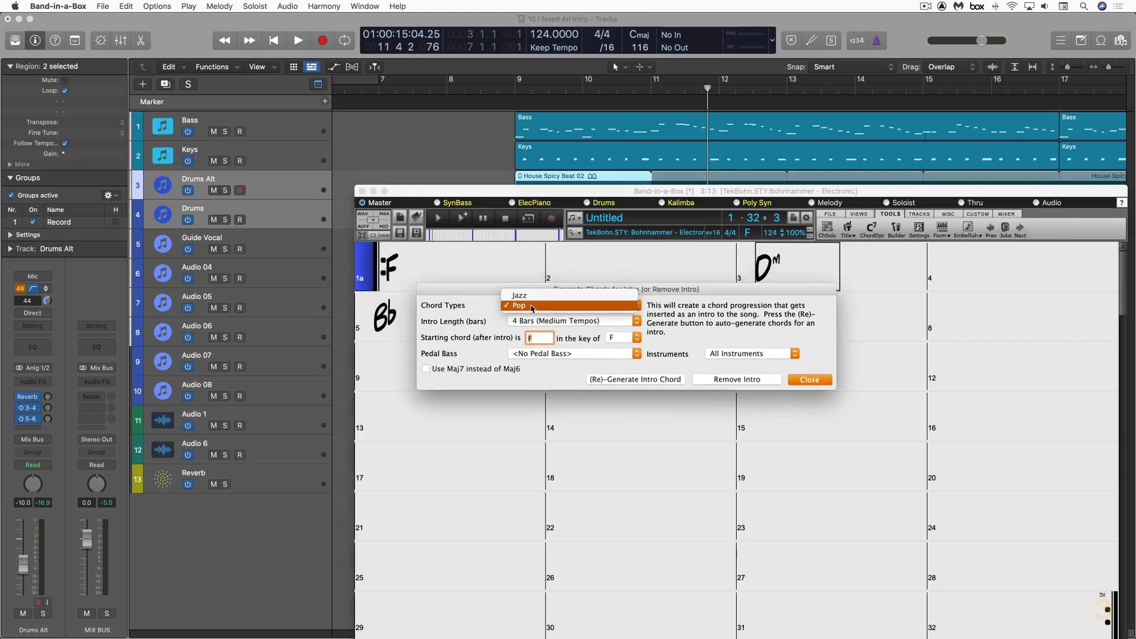
click(531, 307)
click(528, 322)
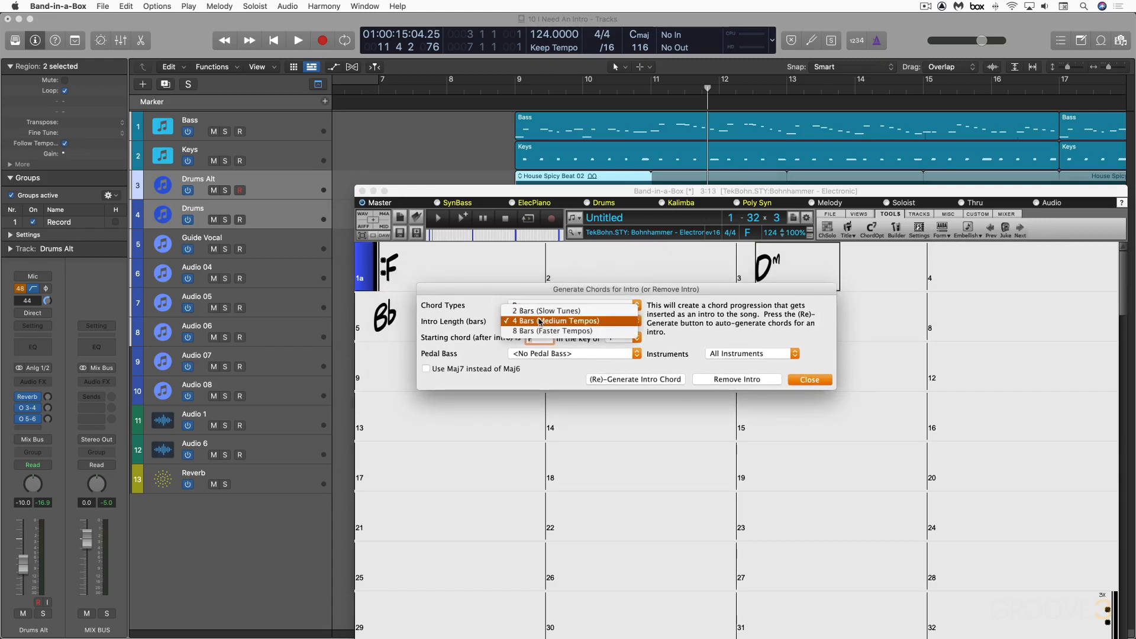
click(503, 323)
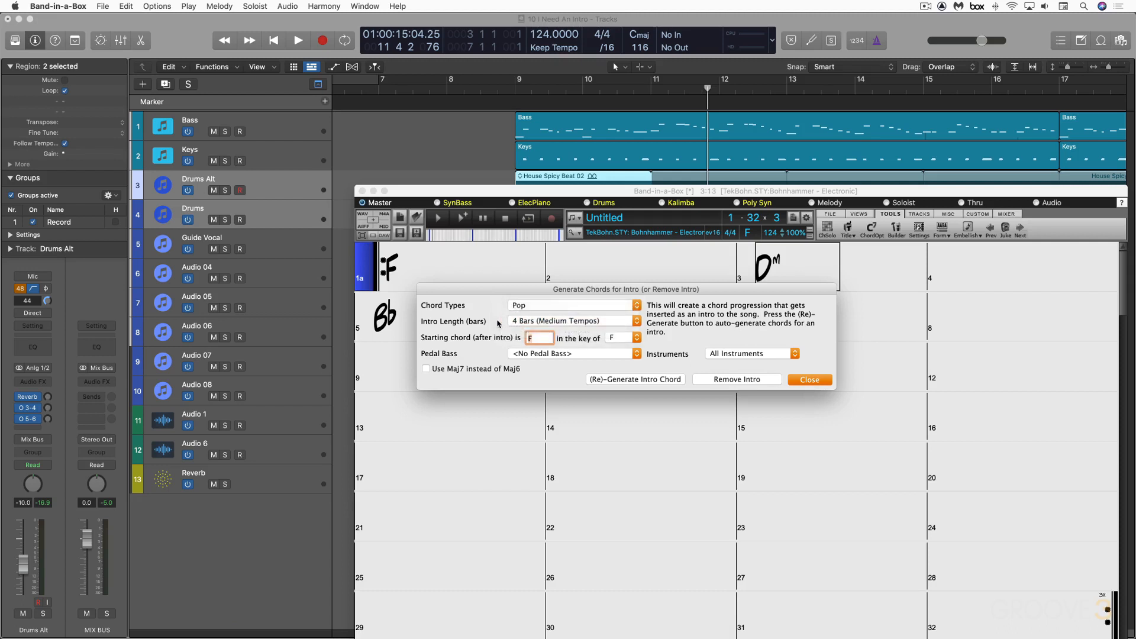
- Review the Pedal Bass, Maj7 and Instruments options, leaving No Pedal Bass, Maj7 unchecked and All Instruments
click(555, 355)
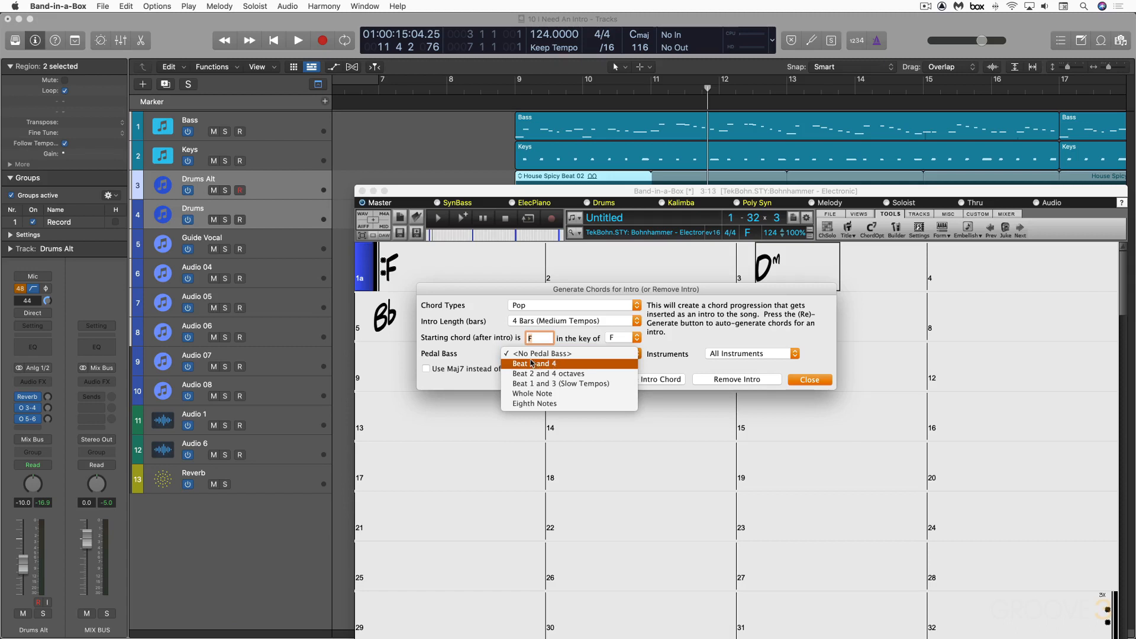
click(484, 347)
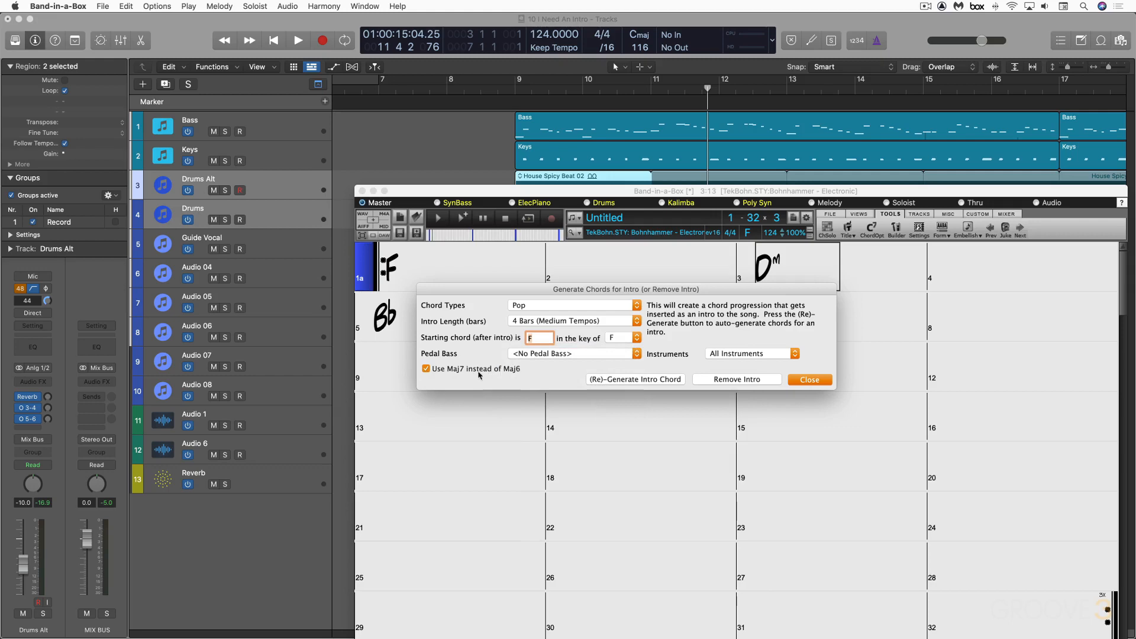
click(429, 370)
click(740, 354)
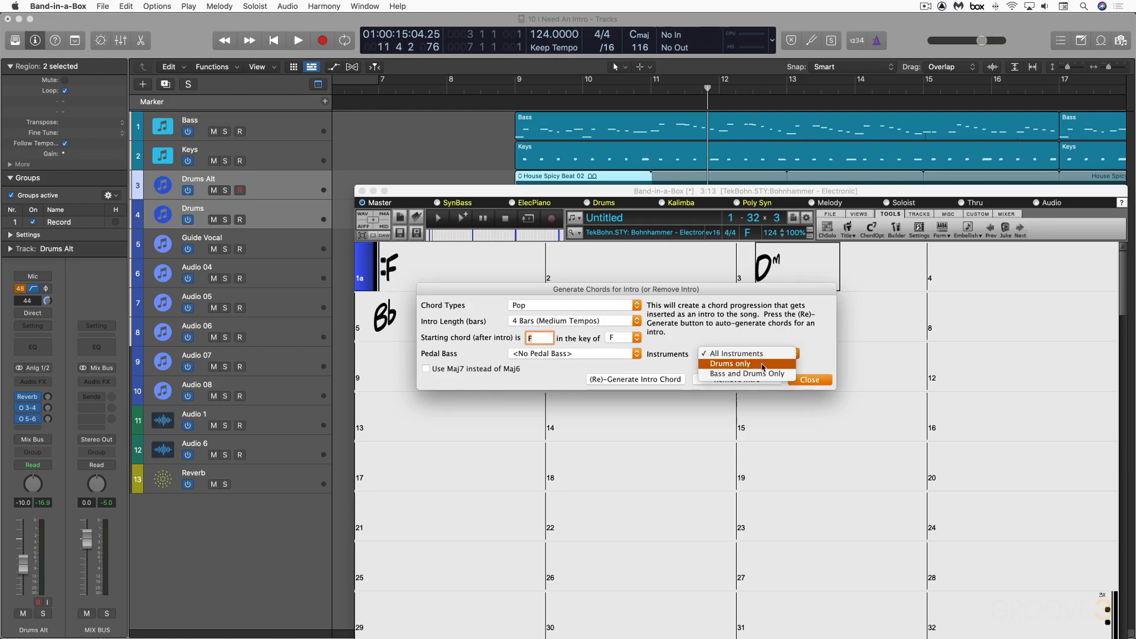
click(735, 331)
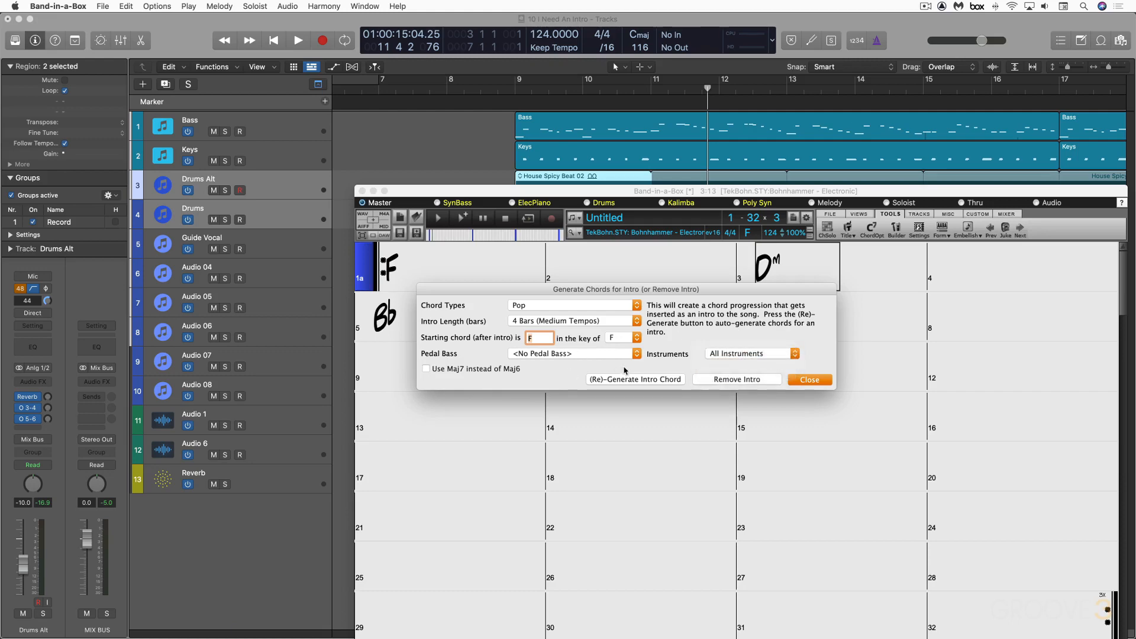
- Generate the 4-bar Pop intro chords, regenerate them once, close the dialog, and audition the intro from bar 1
drag(596, 290, 614, 411)
click(673, 502)
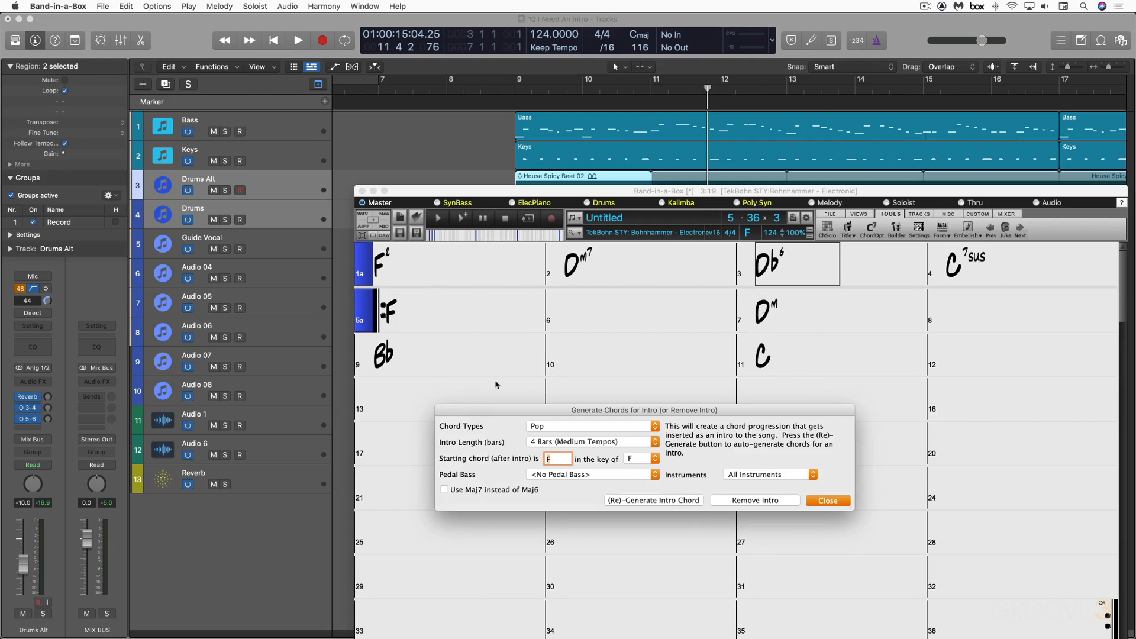
click(661, 501)
click(822, 501)
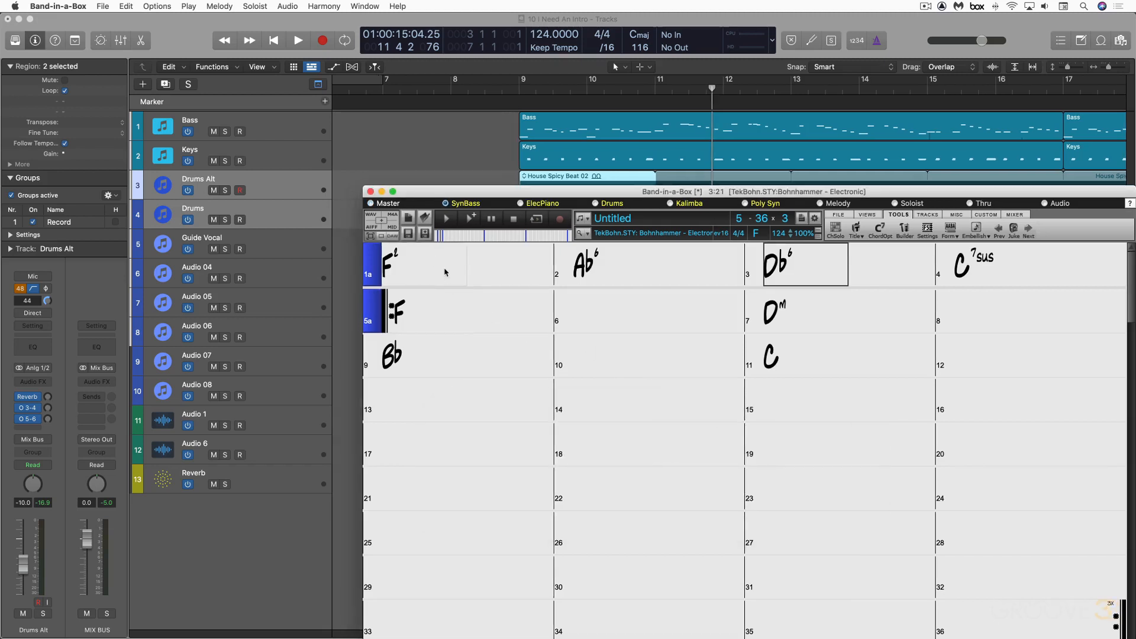
double_click(445, 272)
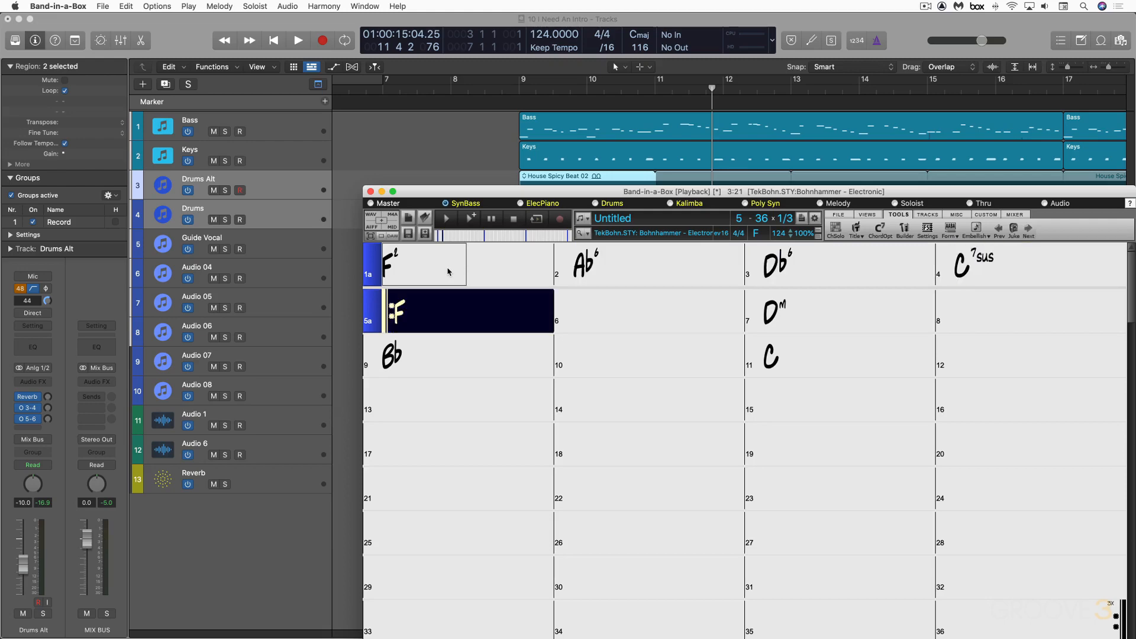
key(space)
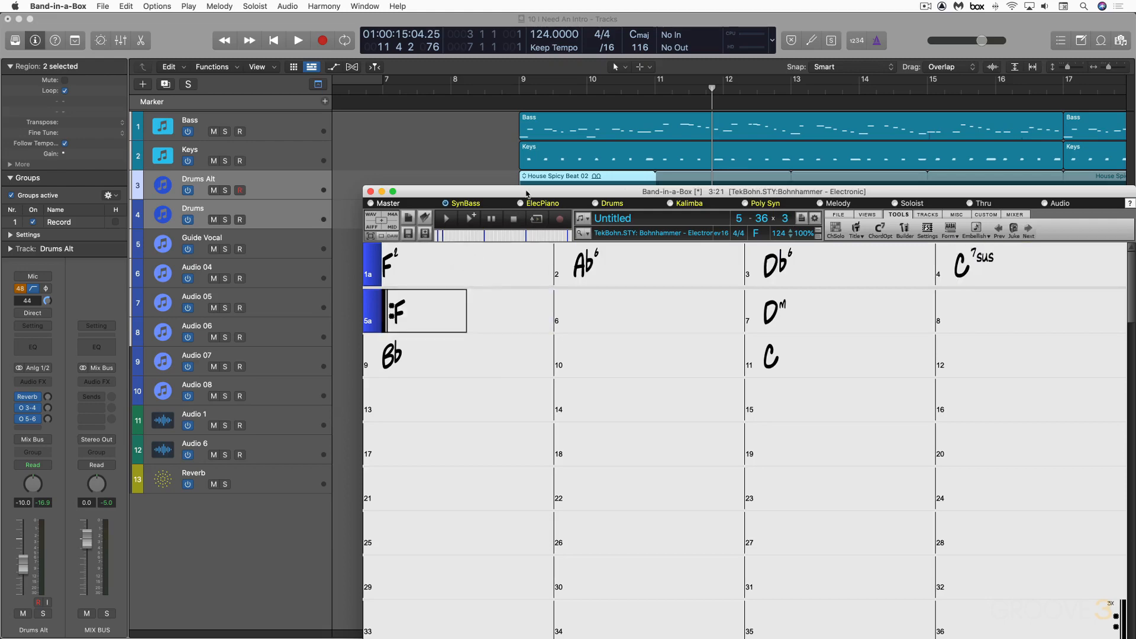
- Select intro bars 1–4 and transfer the SynBass part as MIDI to Logic's Bass track at bar 2
drag(526, 193, 451, 172)
drag(368, 234, 914, 242)
drag(496, 176, 784, 220)
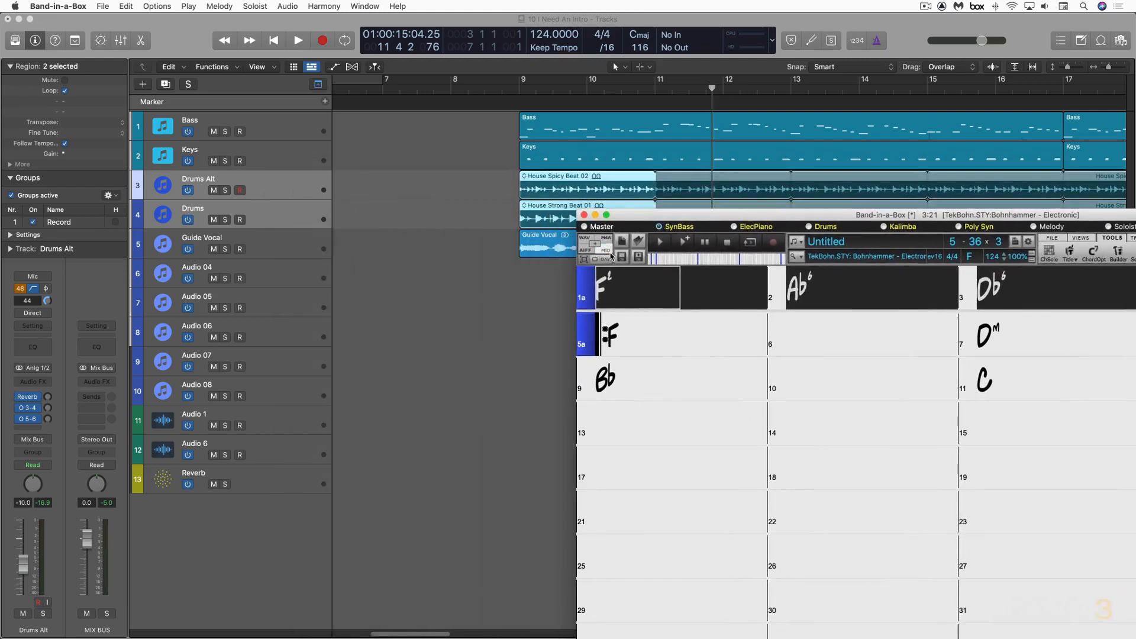
scroll(436, 173, left, 10)
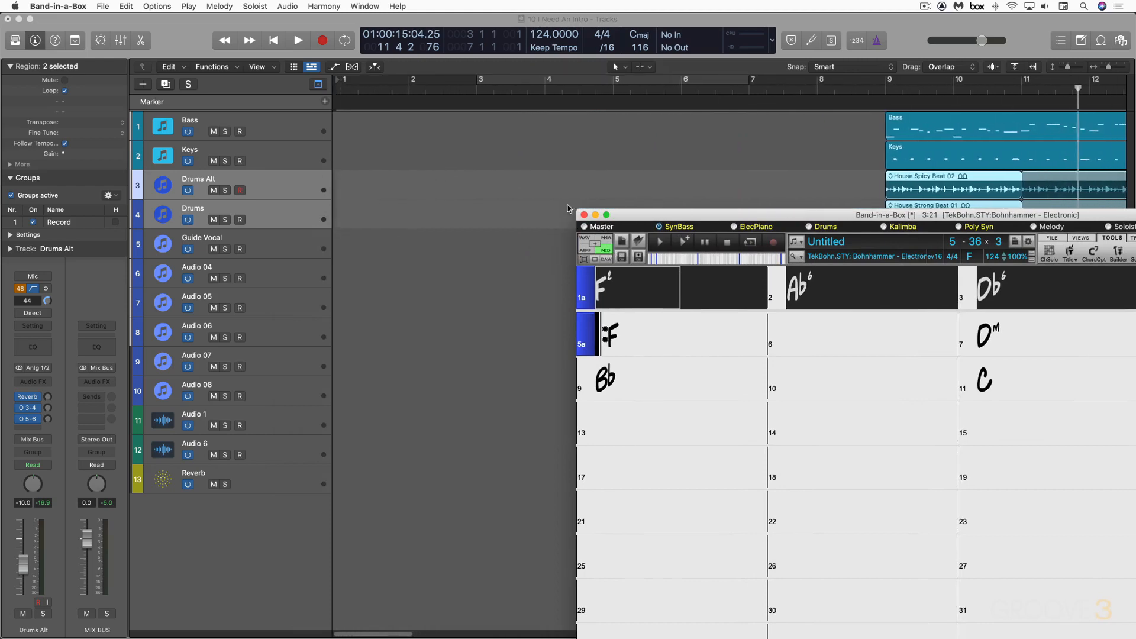
drag(606, 251, 406, 124)
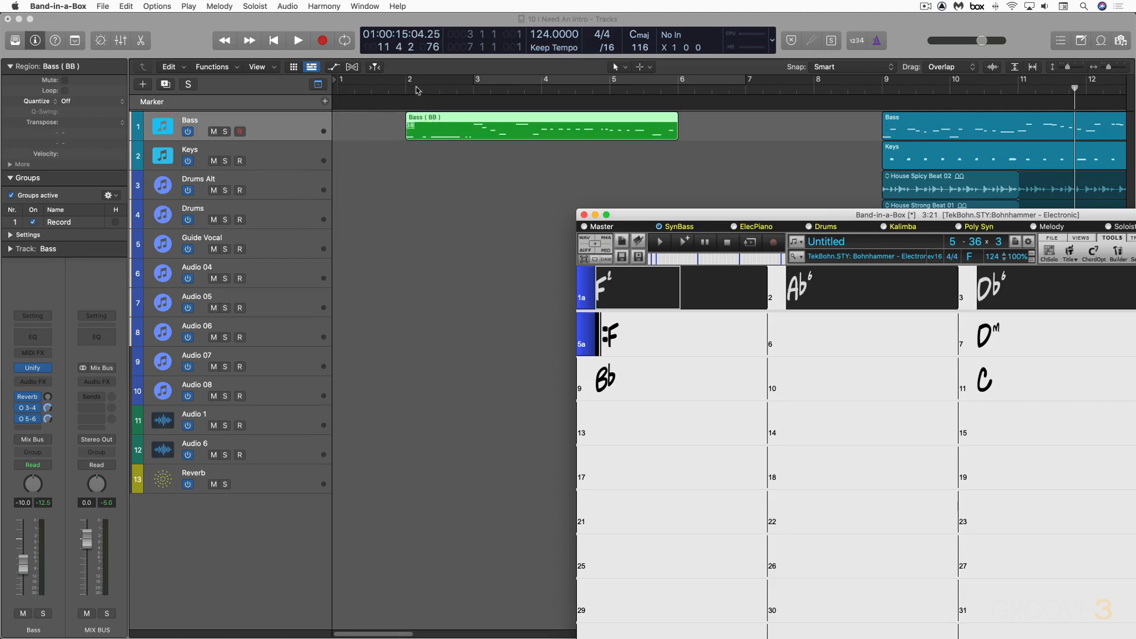
- Cycle bars 2 to 6, audition the new Bass region, and transpose it by +12
drag(408, 81, 682, 101)
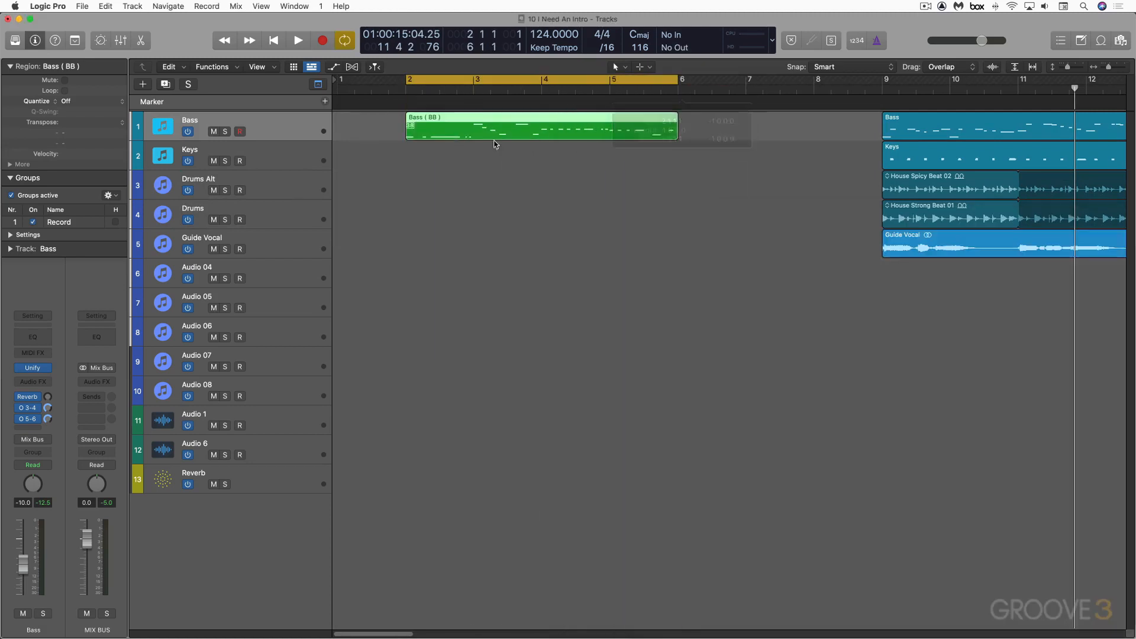
key(space)
key(space)
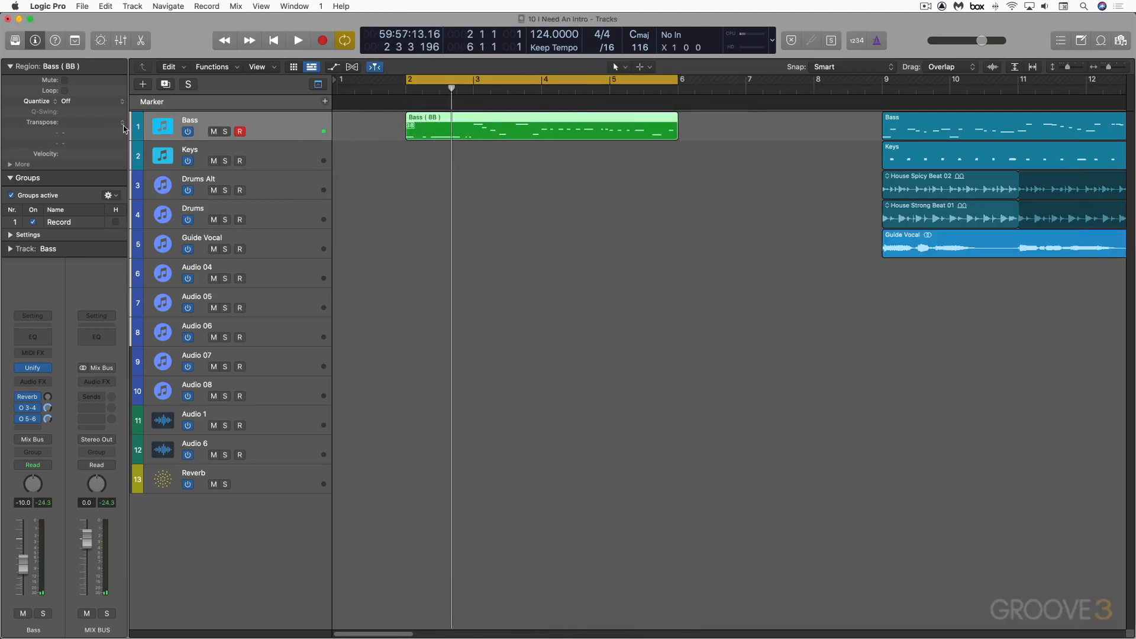
click(122, 122)
click(101, 117)
key(space)
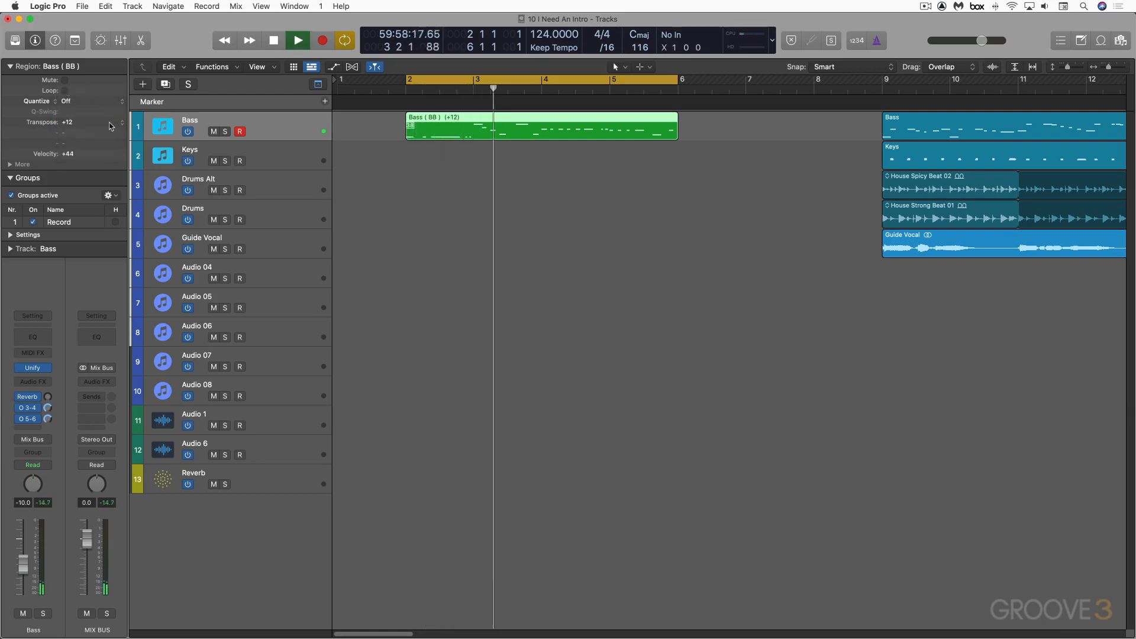
key(space)
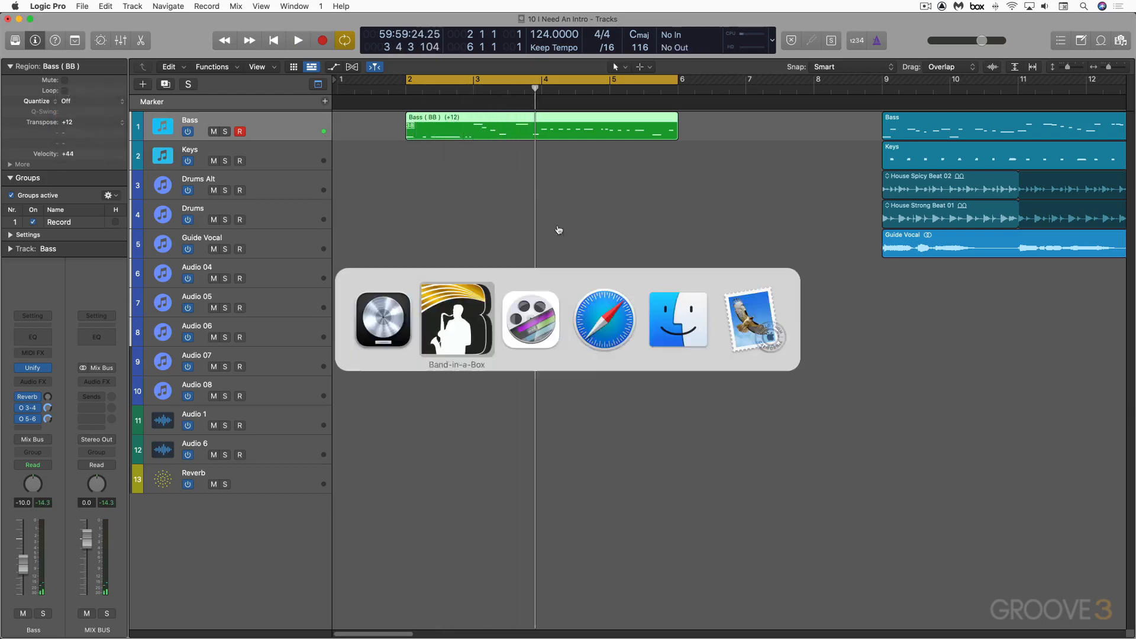
- Switch to Band-in-a-Box and transfer the ElecPiano part as MIDI to Logic's Keys track at bar 2
key(super+Tab)
click(477, 322)
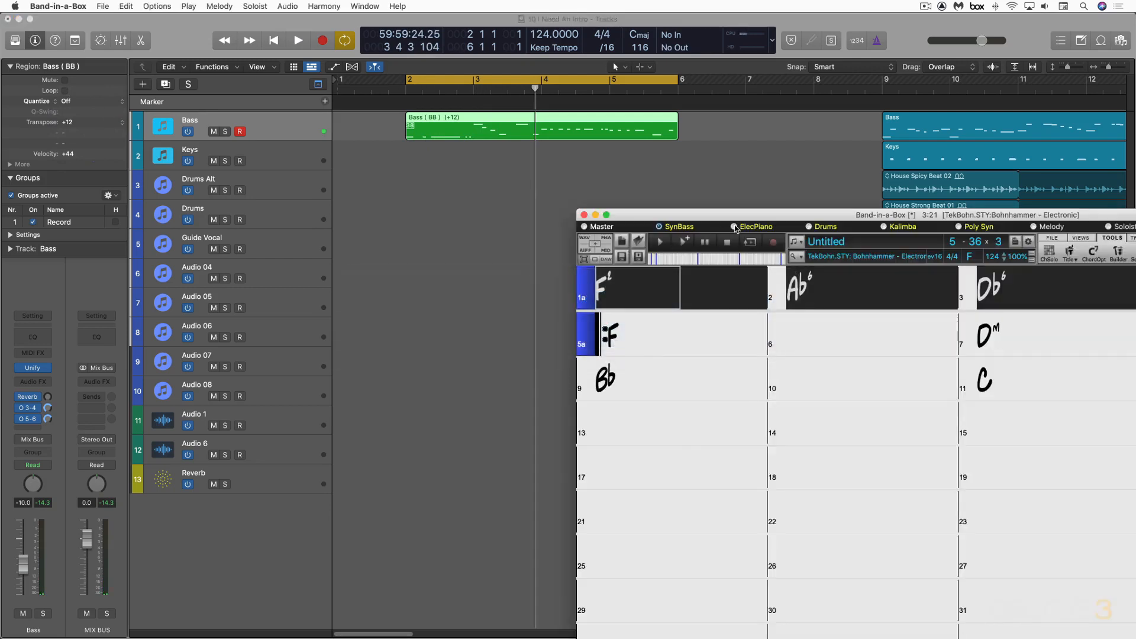
click(750, 228)
drag(609, 257, 408, 164)
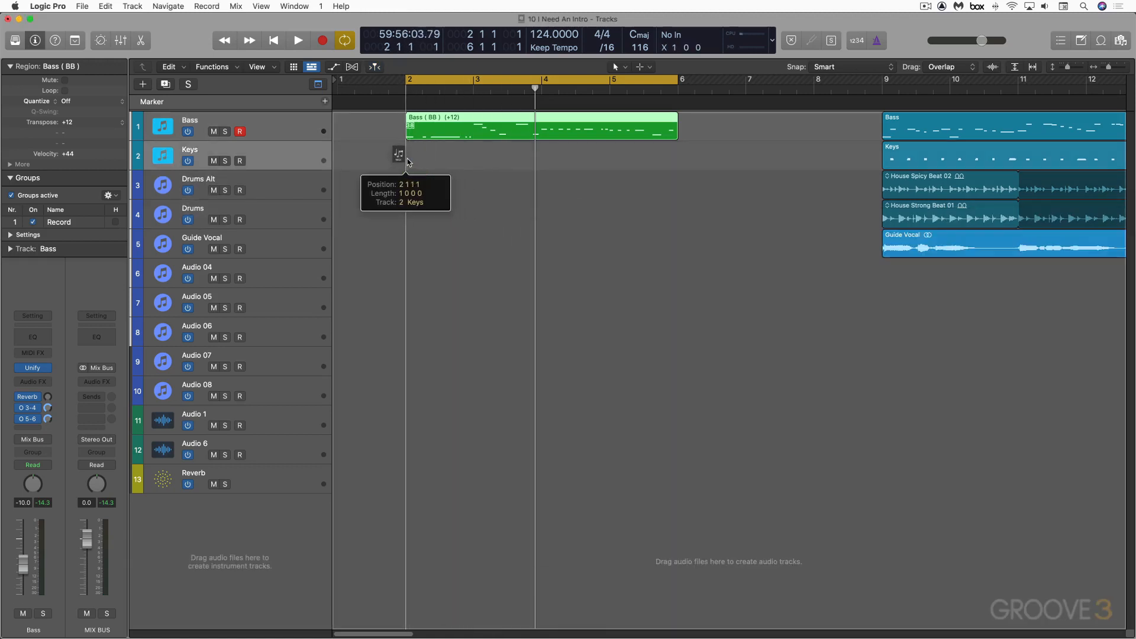
- Audition the Piano region, soloing the Keys track briefly, and transpose the region by +12
key(space)
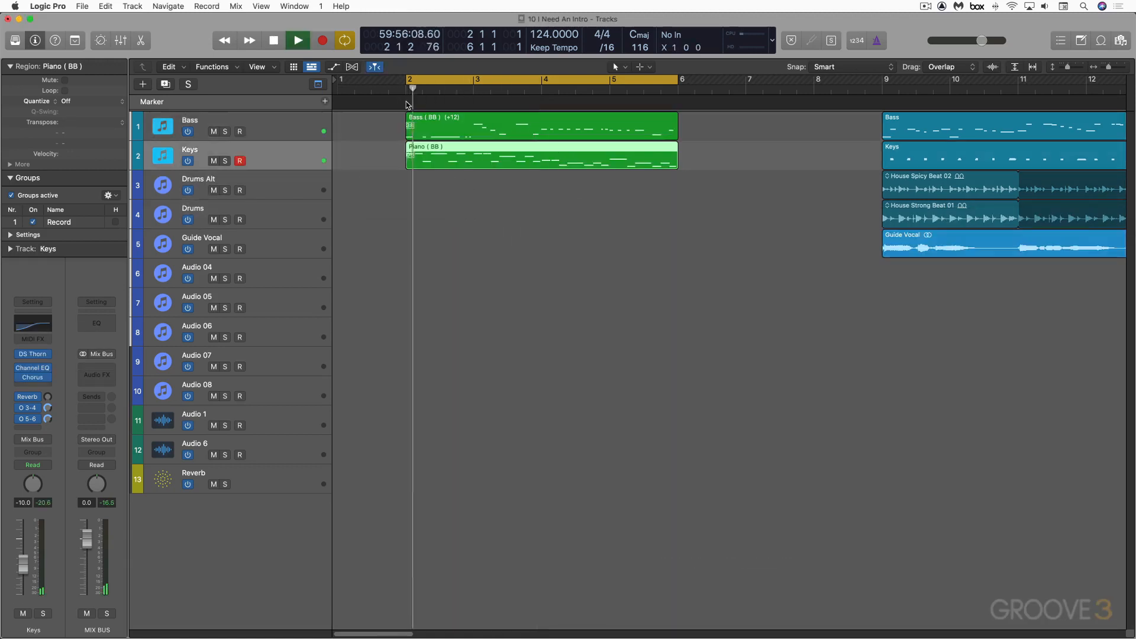
click(226, 161)
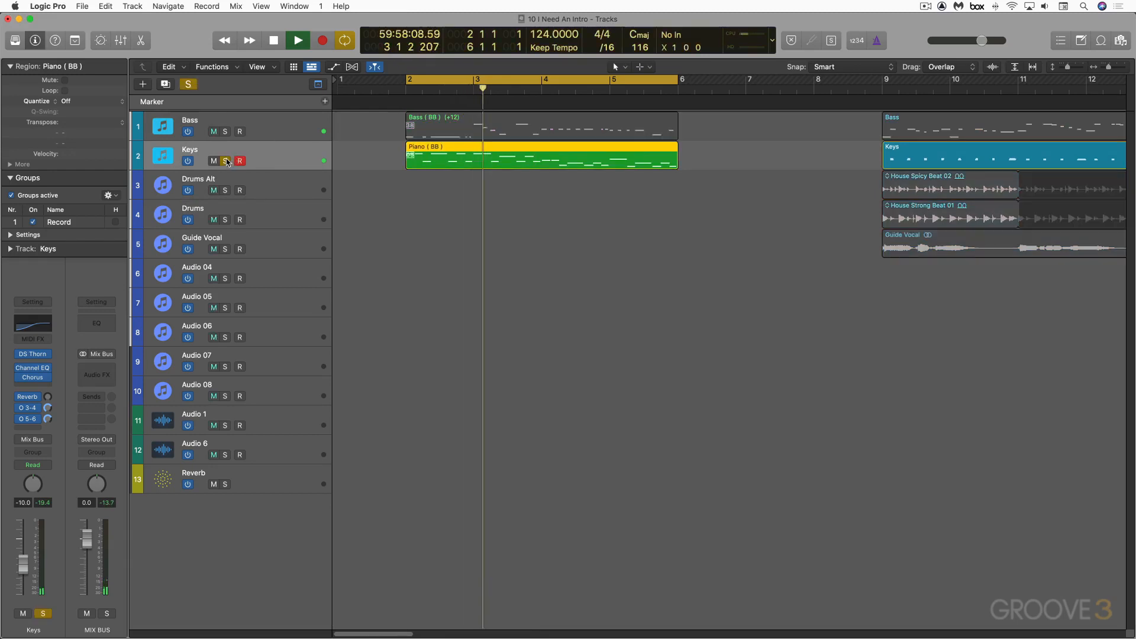
click(227, 161)
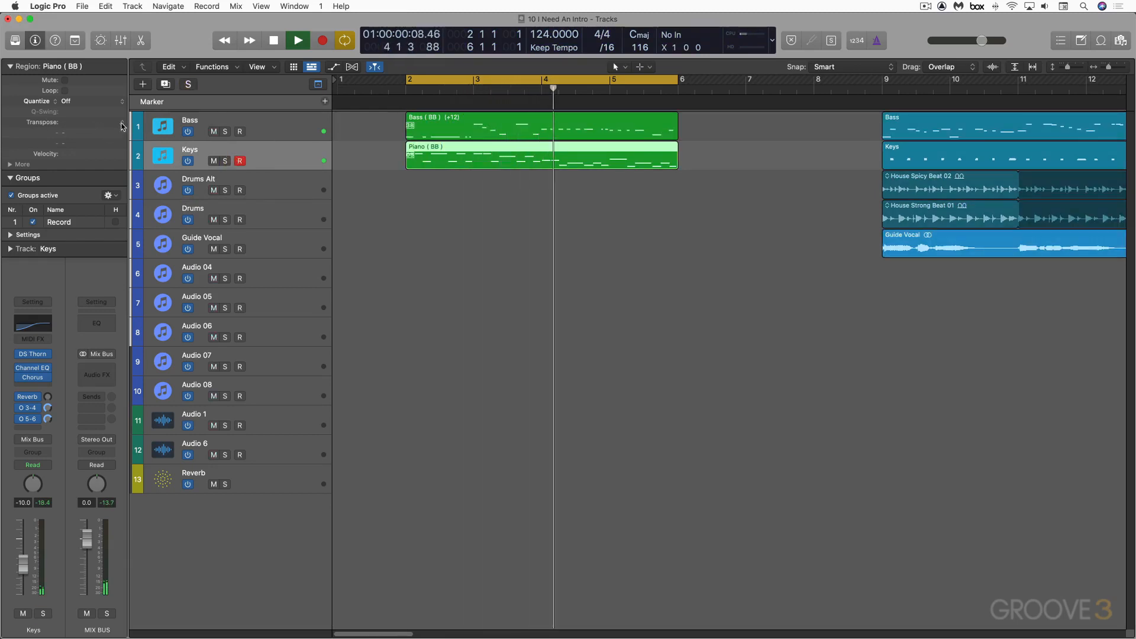
click(98, 122)
click(117, 118)
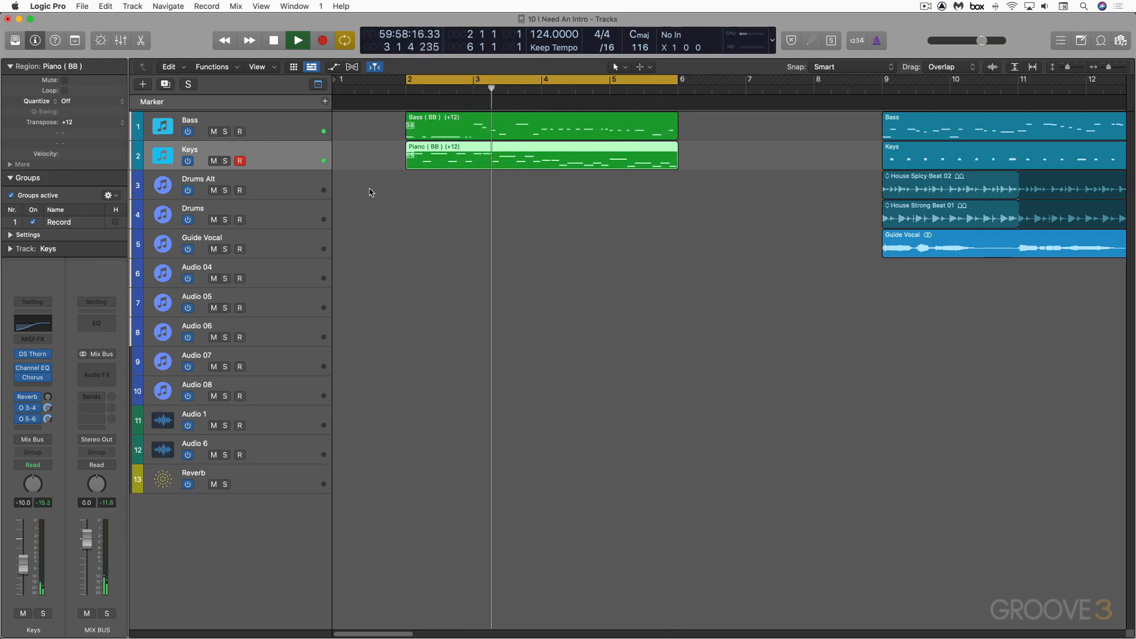
key(space)
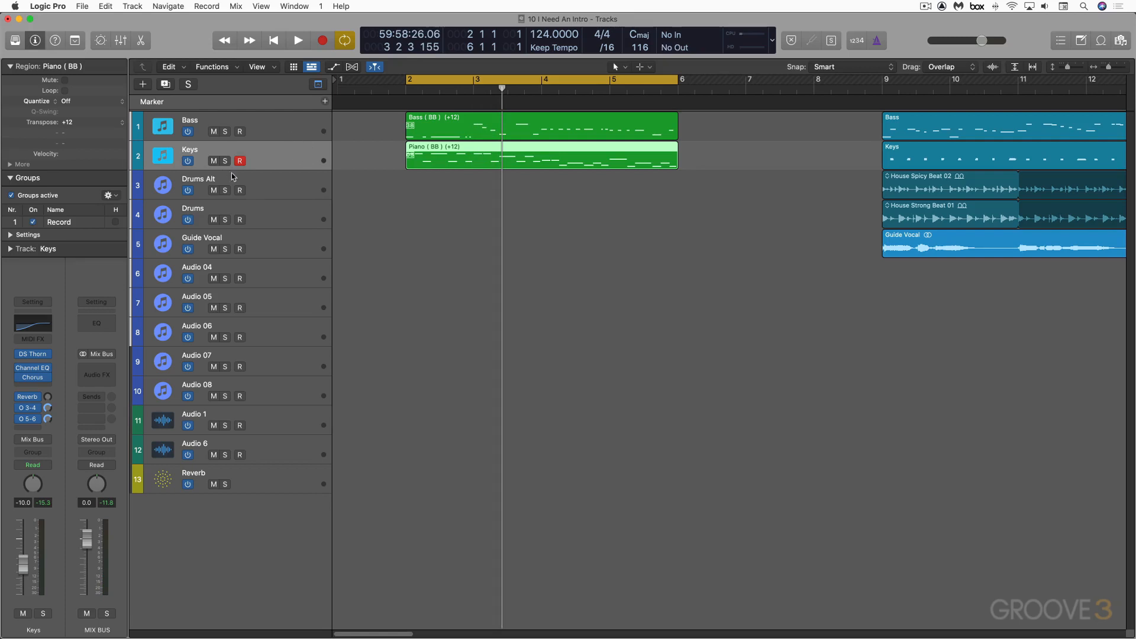
- Duplicate the Keys track, switch to Band-in-a-Box, and transfer the Poly Syn part as MIDI to the duplicate at bar 2
key(super+d)
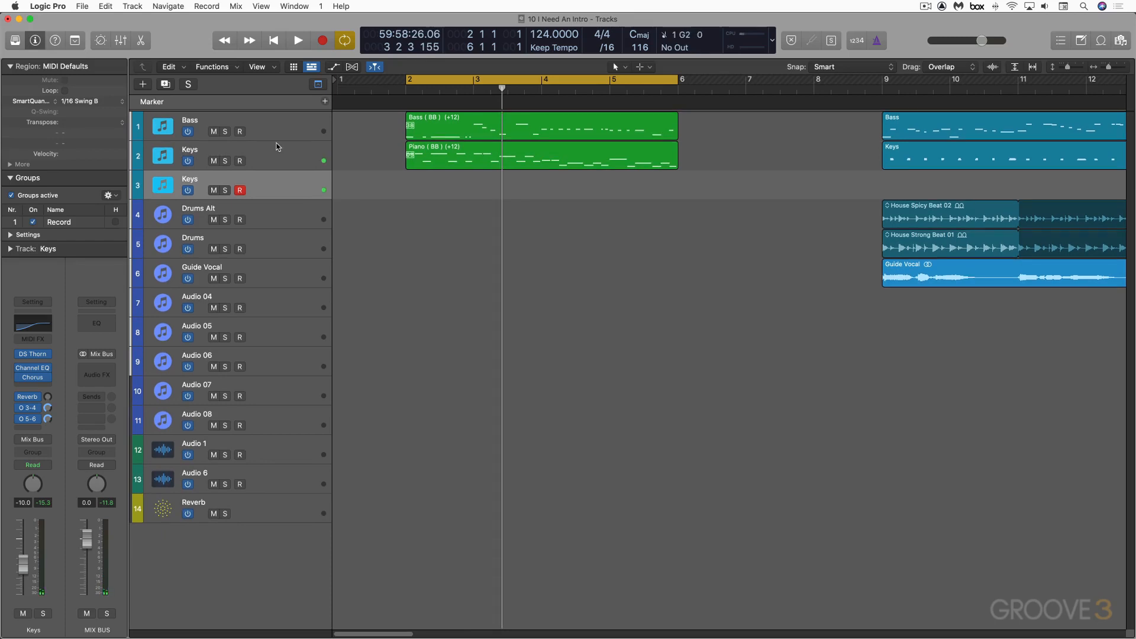
key(super+Tab)
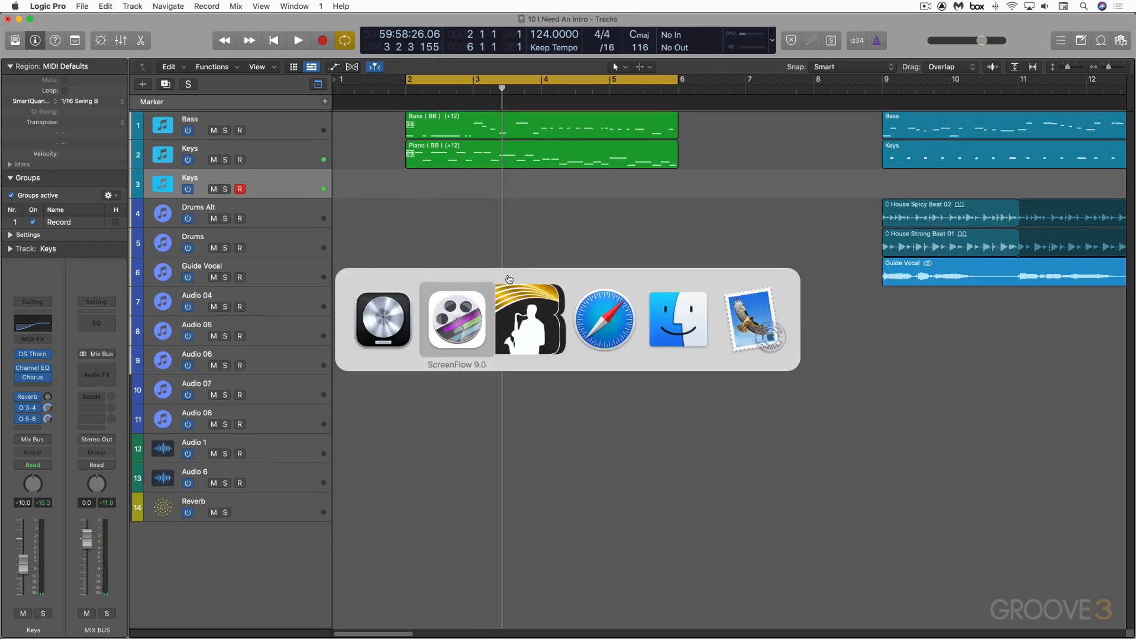
click(516, 315)
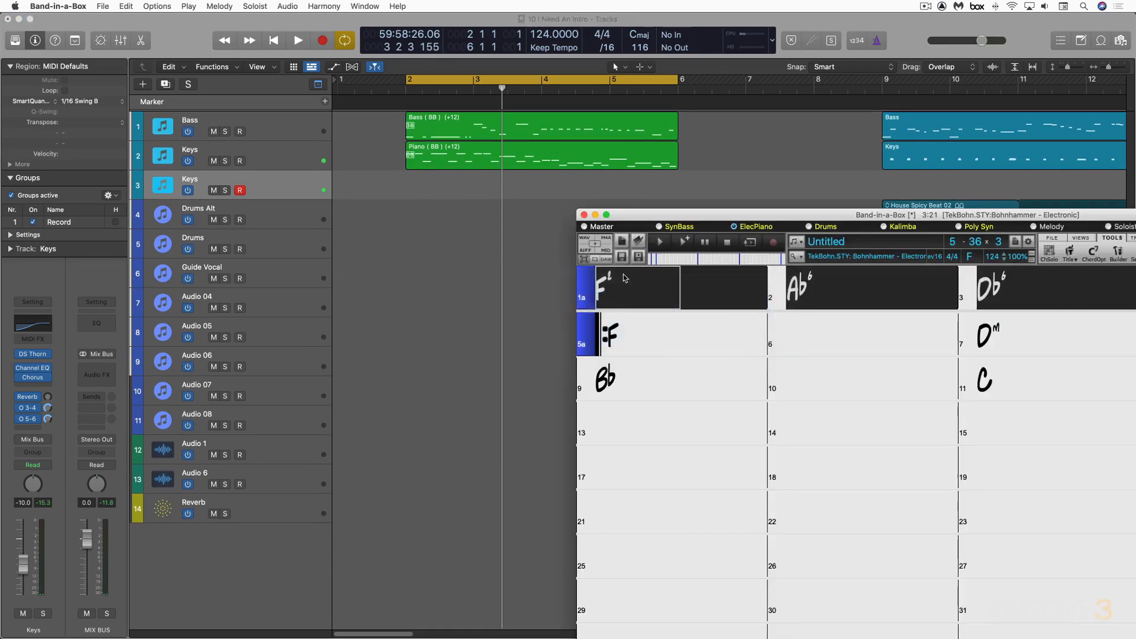
click(969, 230)
drag(610, 251, 418, 185)
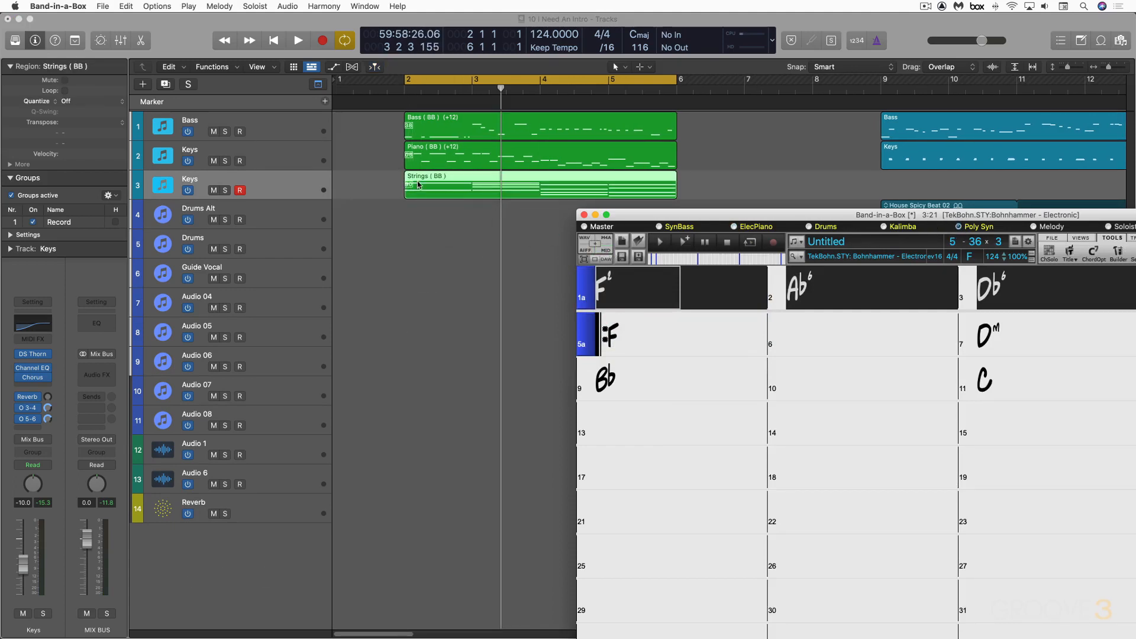
- Audition the Strings region with the Bass and first Keys tracks switched off, transpose it by +12, and switch both tracks back on
click(220, 192)
key(space)
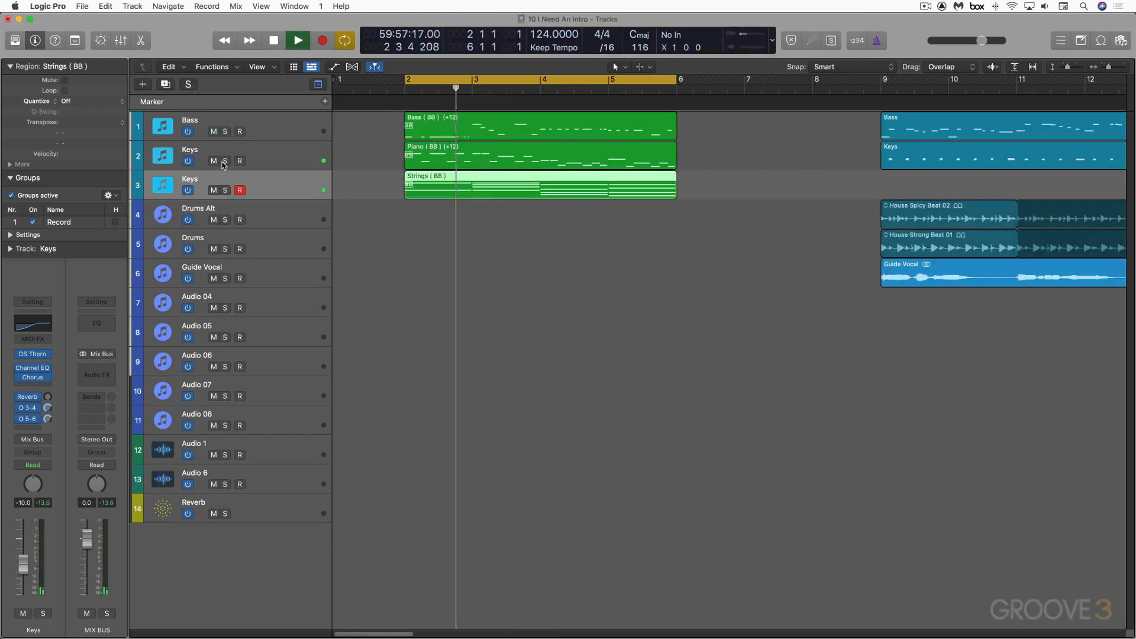
click(214, 161)
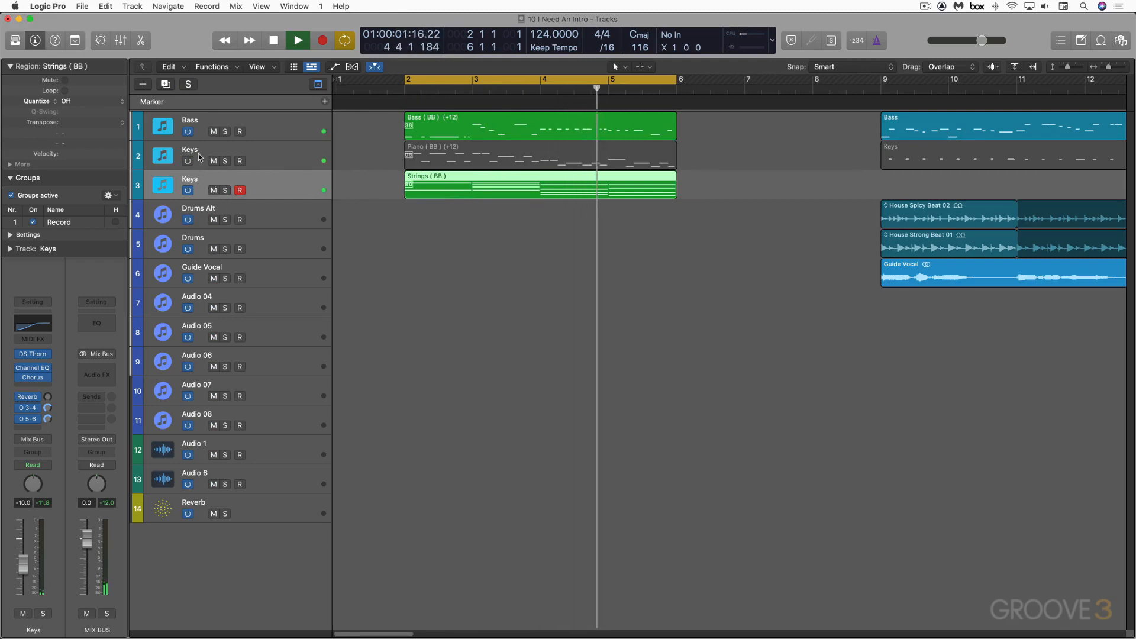
click(213, 131)
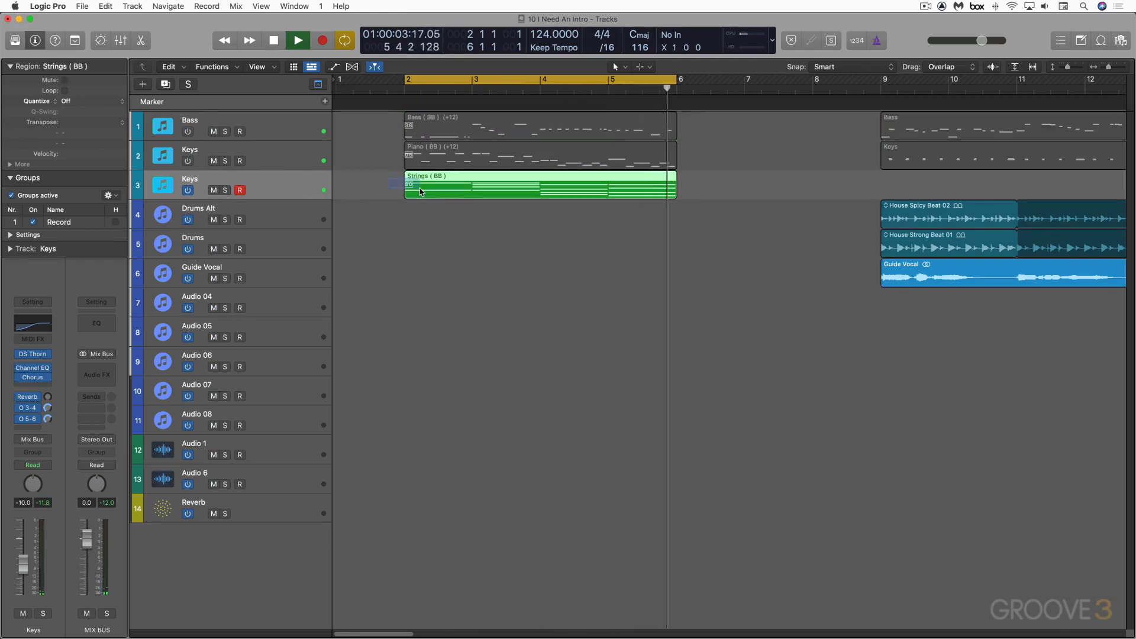
click(95, 122)
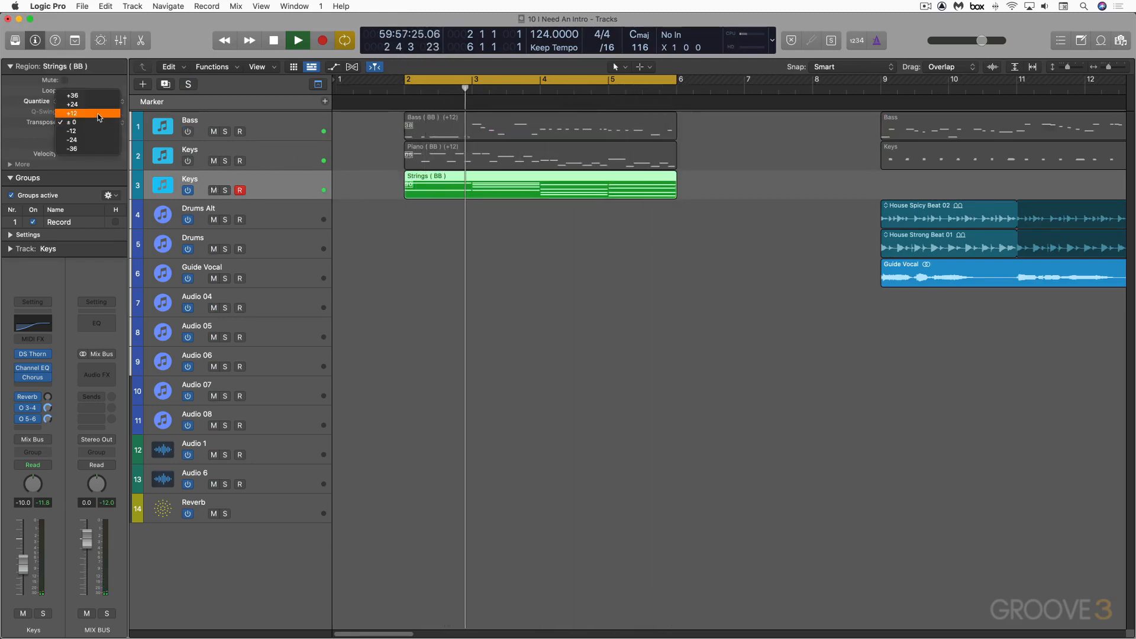
click(98, 114)
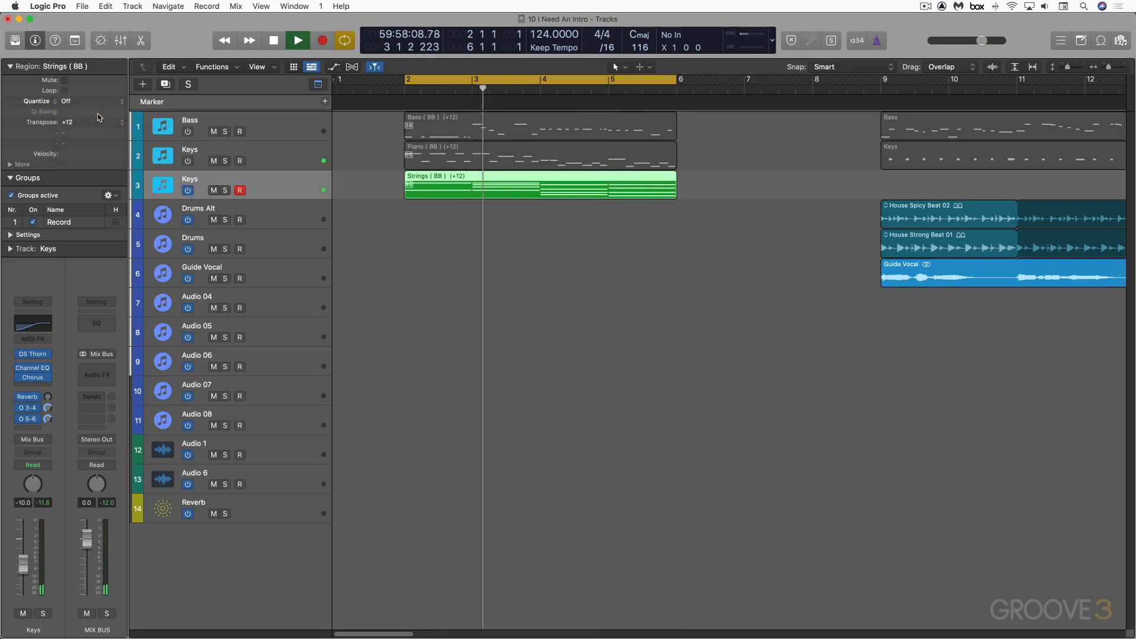
click(187, 161)
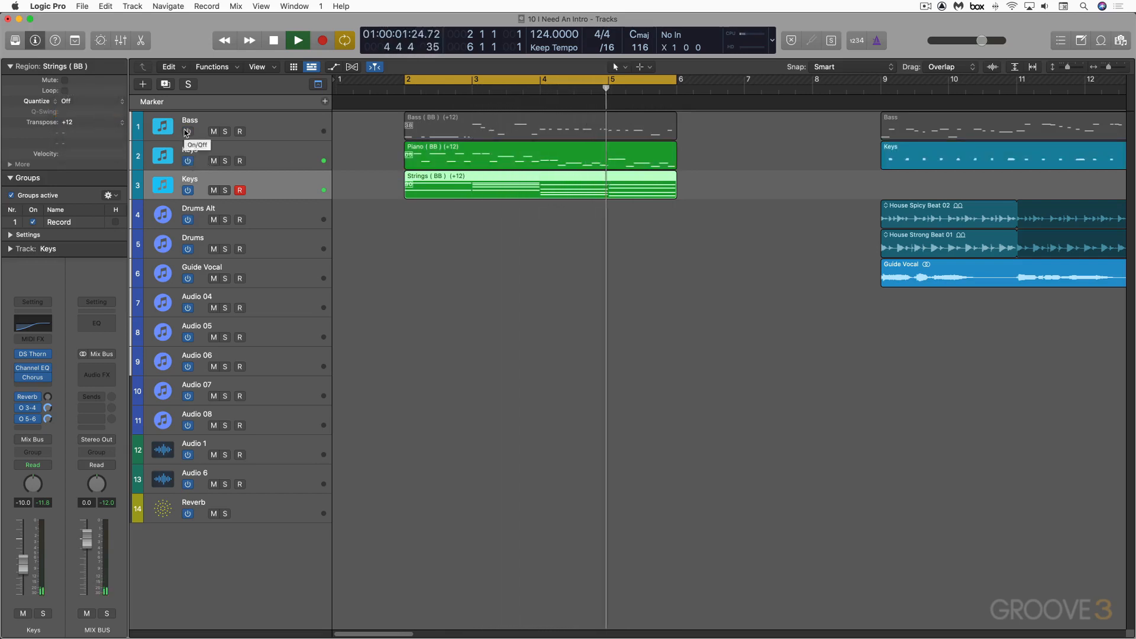
click(188, 132)
- Turn off the cycle, move the Bass, Piano and Strings intro regions to bar 5, and start both drum loops there
drag(367, 131, 438, 197)
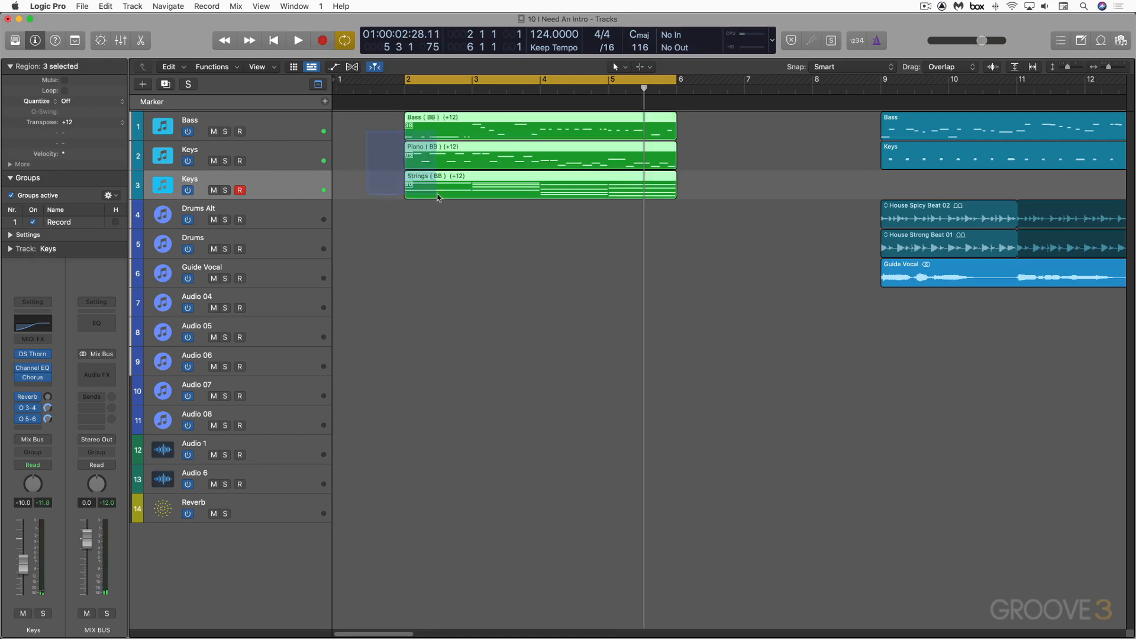
click(499, 79)
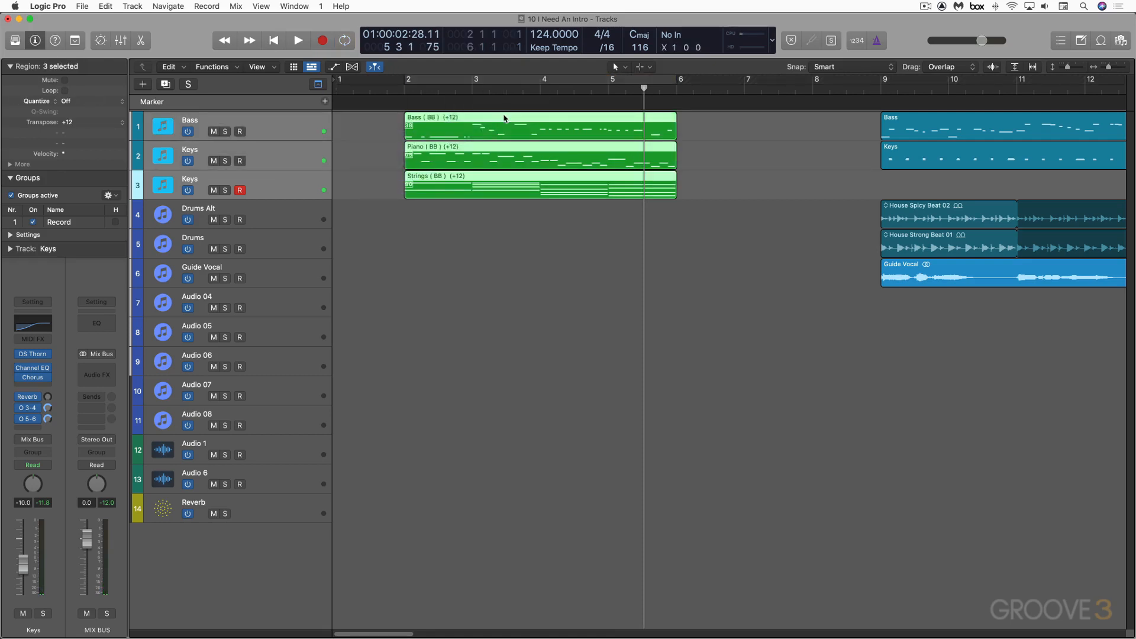
drag(504, 118, 708, 118)
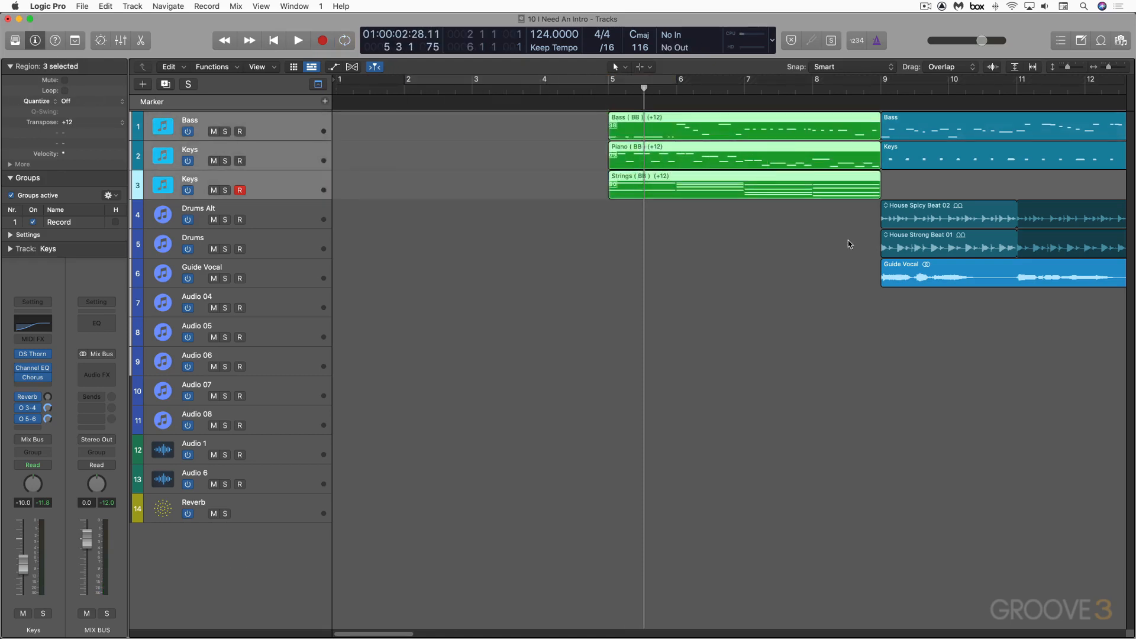
drag(858, 217, 631, 244)
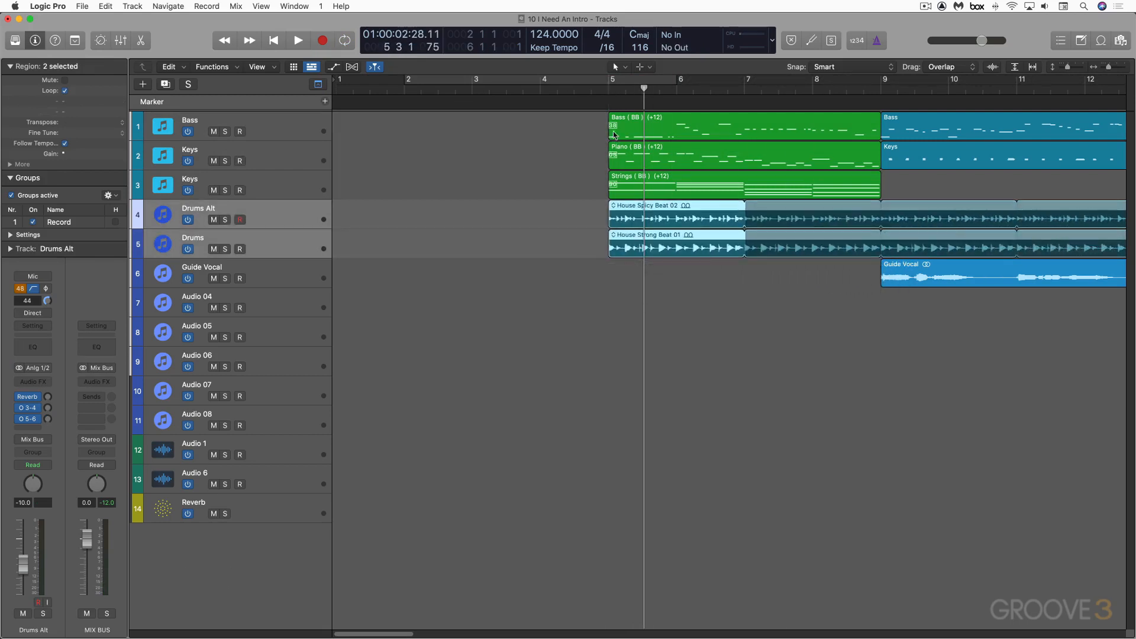
- Select the Bass track, play the arrangement from just before bar 5 through the intro into the song, and stop playback
click(590, 89)
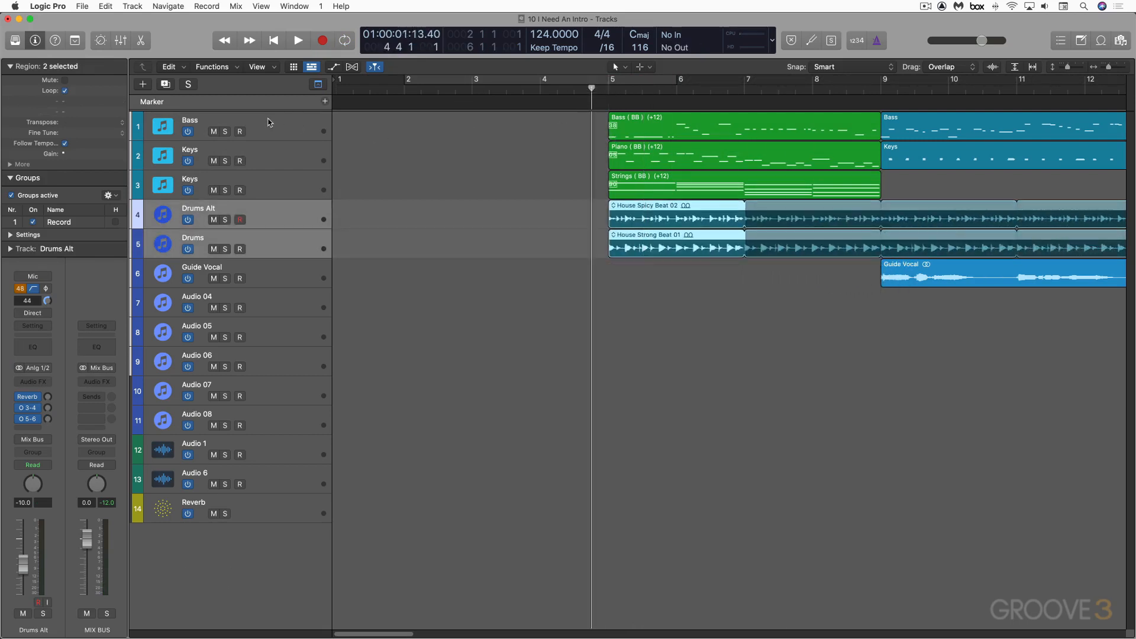
click(269, 123)
key(space)
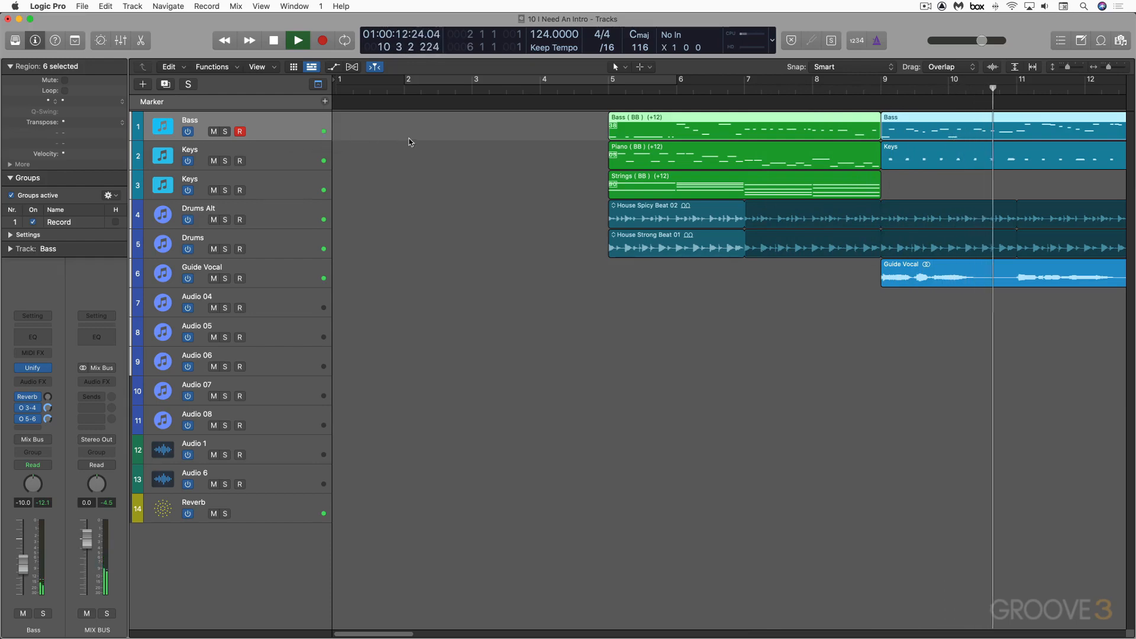
key(space)
- Switch to Band-in-a-Box and regenerate the four-bar Pop intro in F until it reads F2, Bb6, F2, Gm7–C7sus
key(super+Tab)
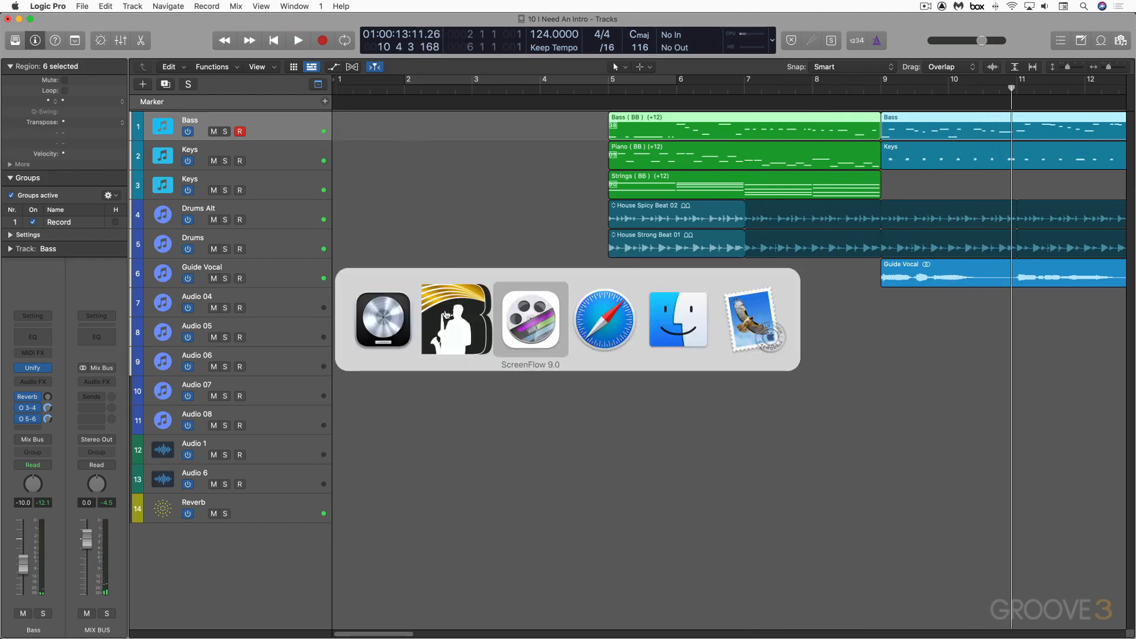
click(471, 324)
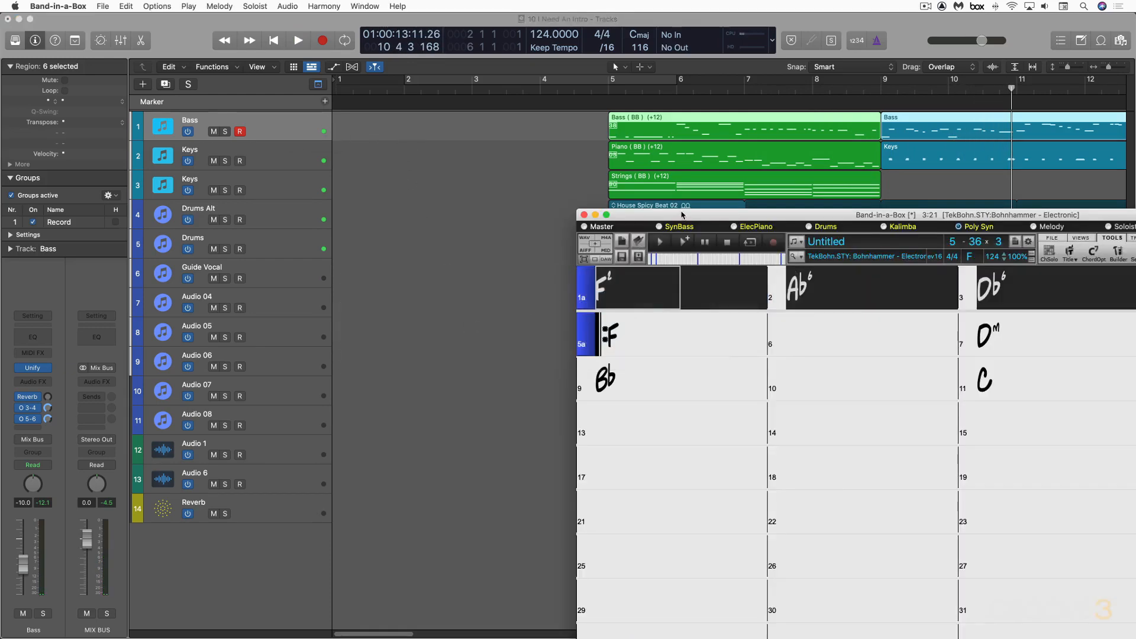
drag(682, 214, 435, 173)
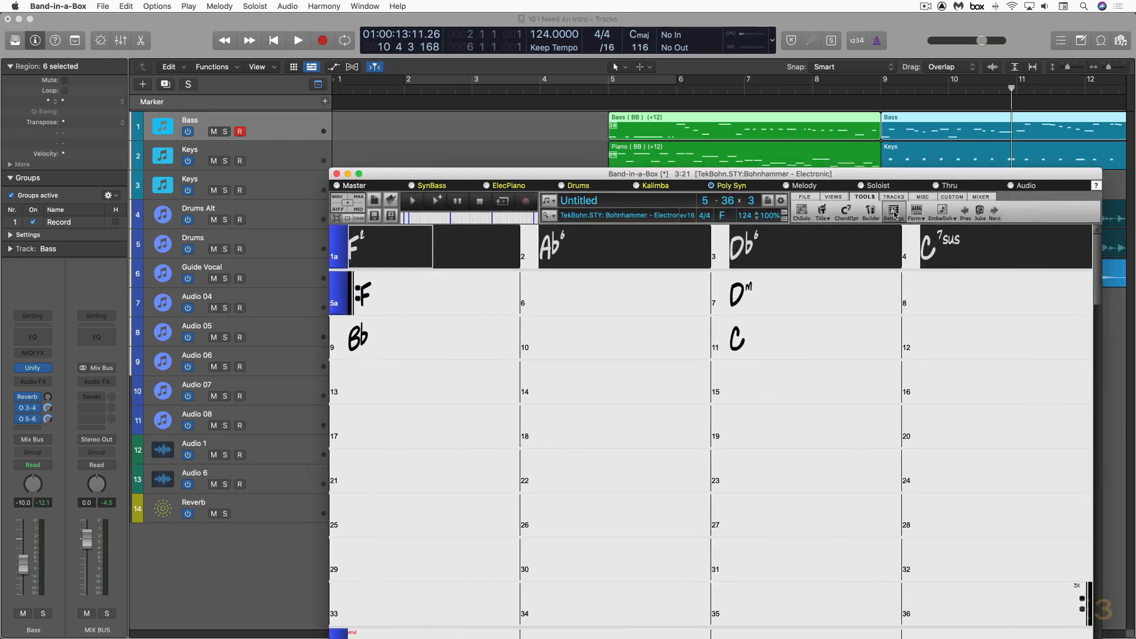
click(920, 215)
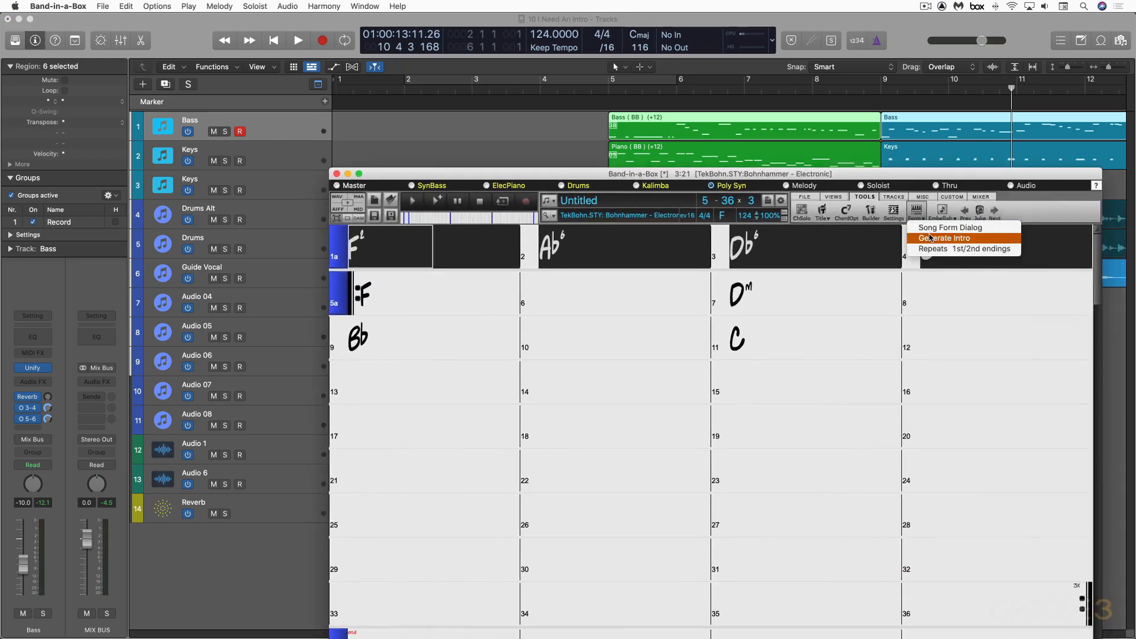
click(930, 239)
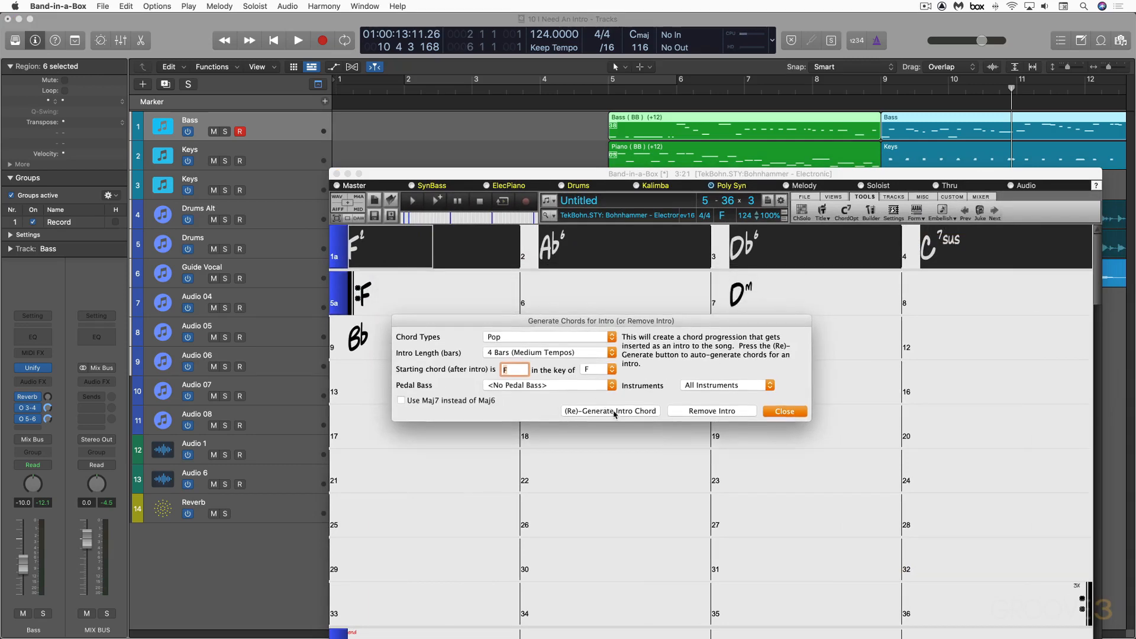
click(614, 412)
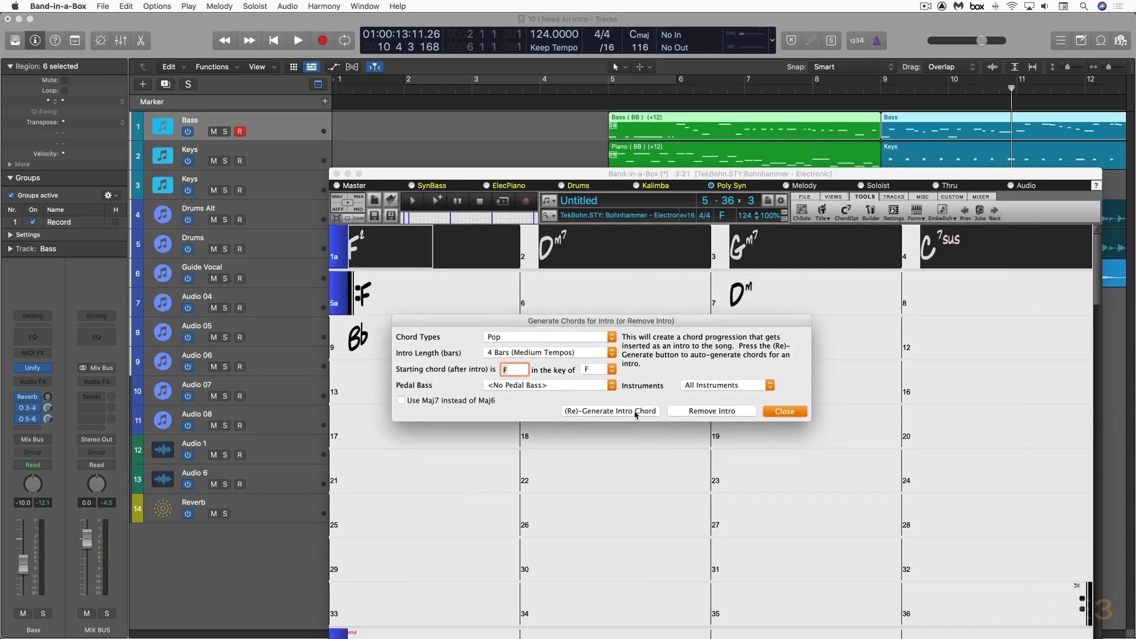
click(636, 412)
click(610, 411)
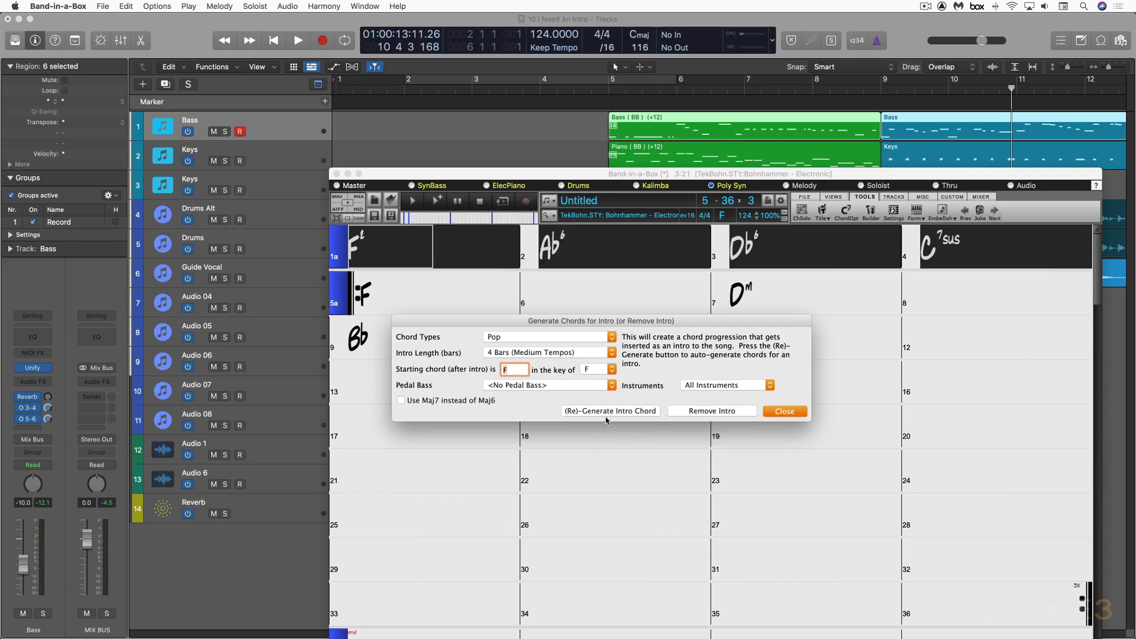
click(609, 411)
click(609, 411)
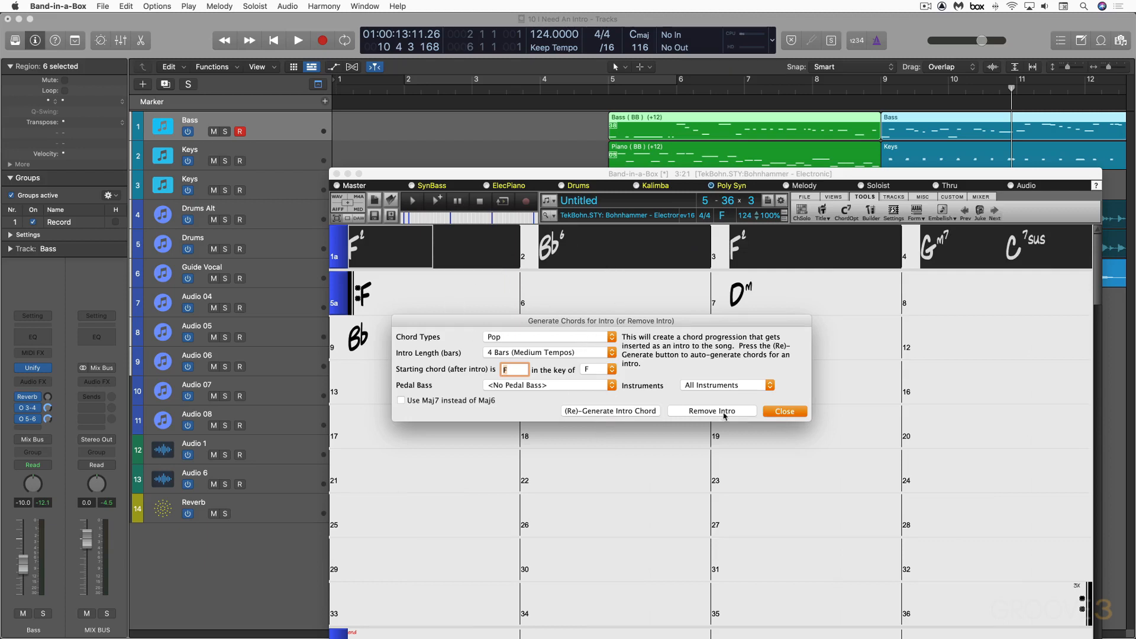
click(793, 412)
- Audition the intro, change the style to Danceparty - Electronic (TekDance), and play it again from bar 1
click(400, 244)
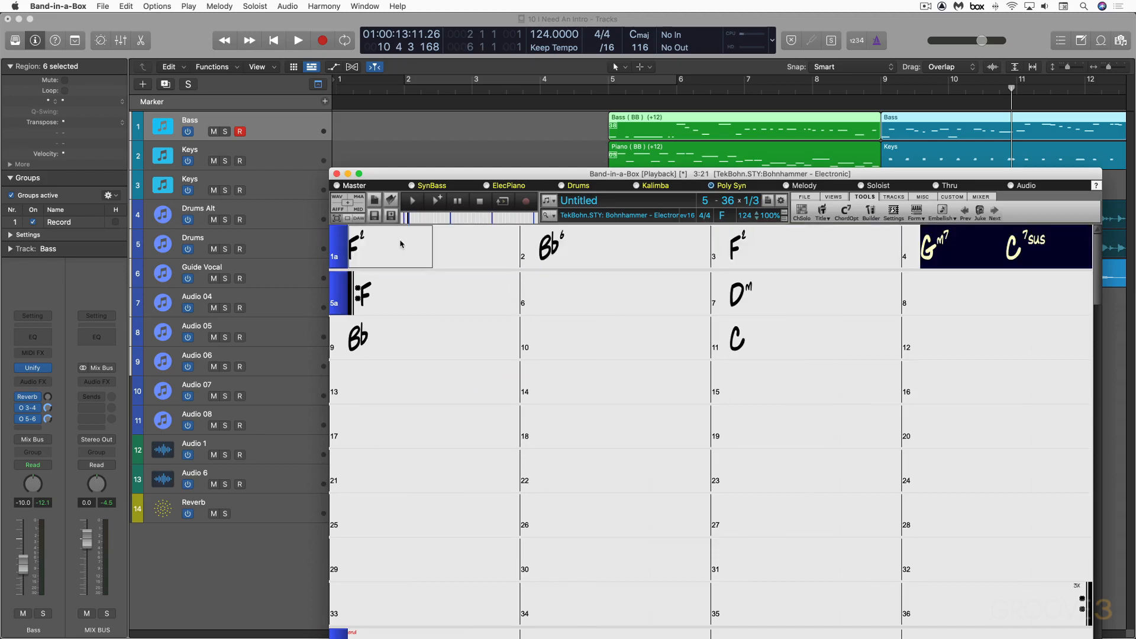
key(space)
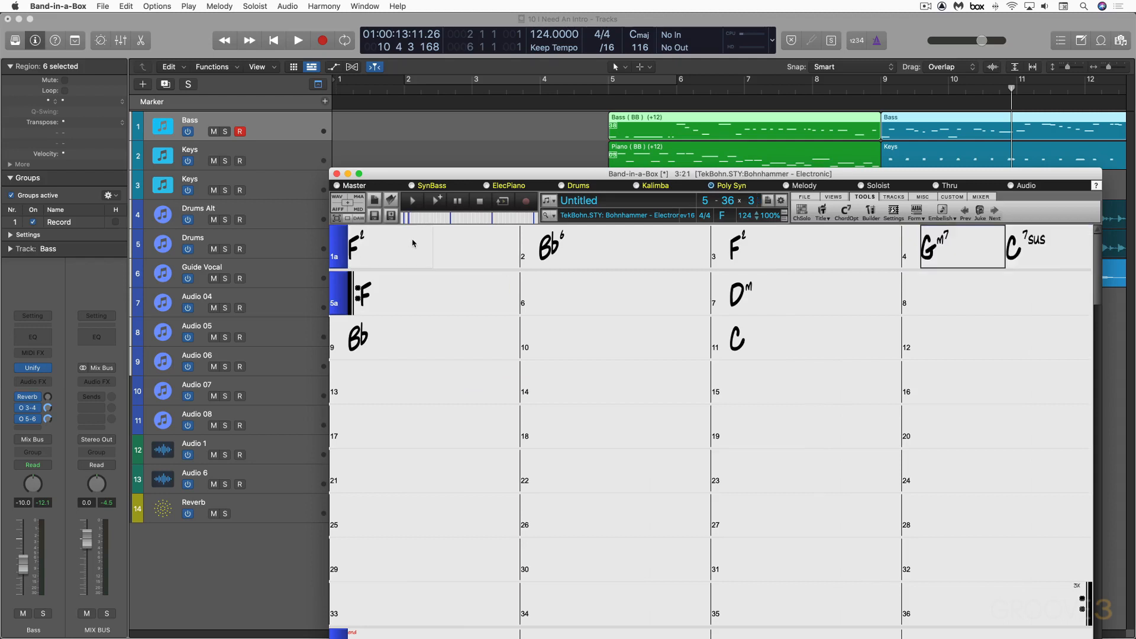
click(547, 217)
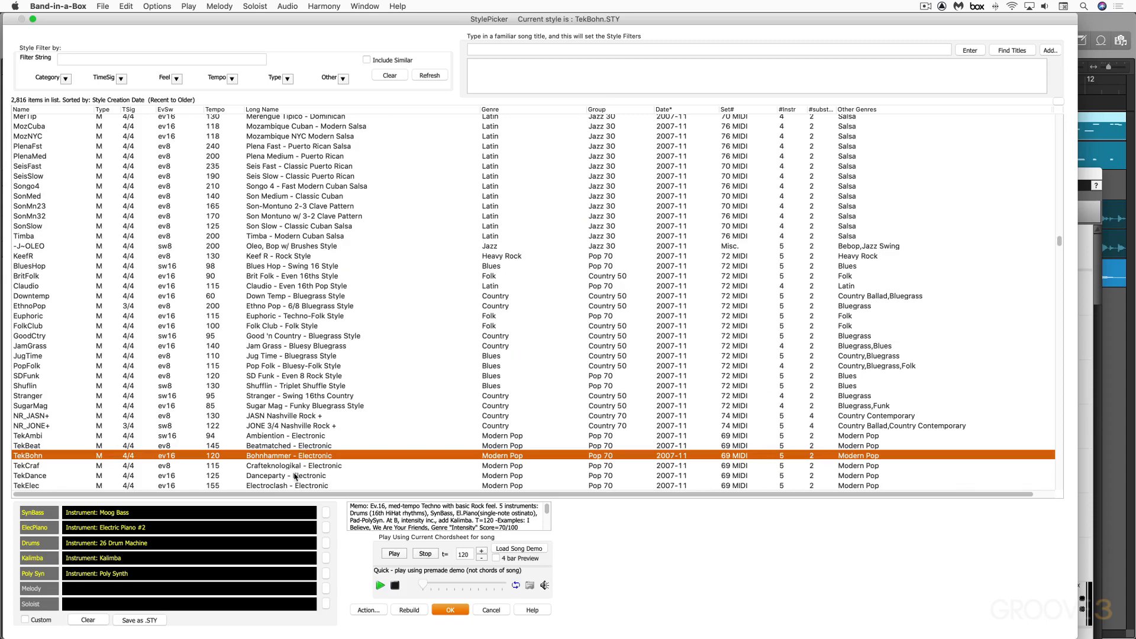
double_click(293, 475)
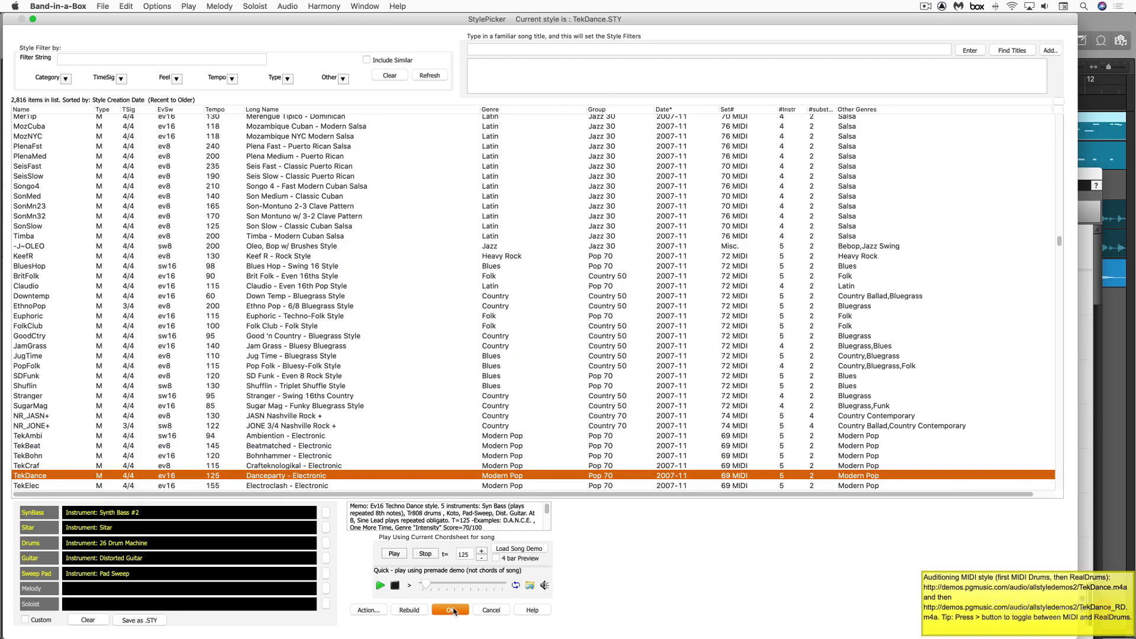
click(451, 610)
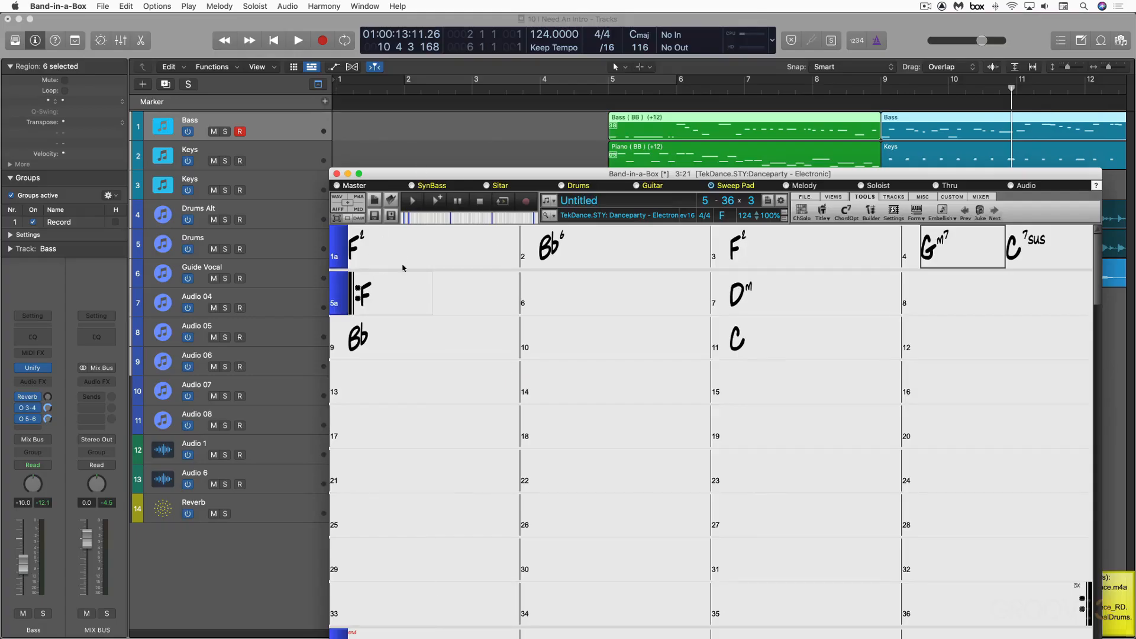
double_click(398, 254)
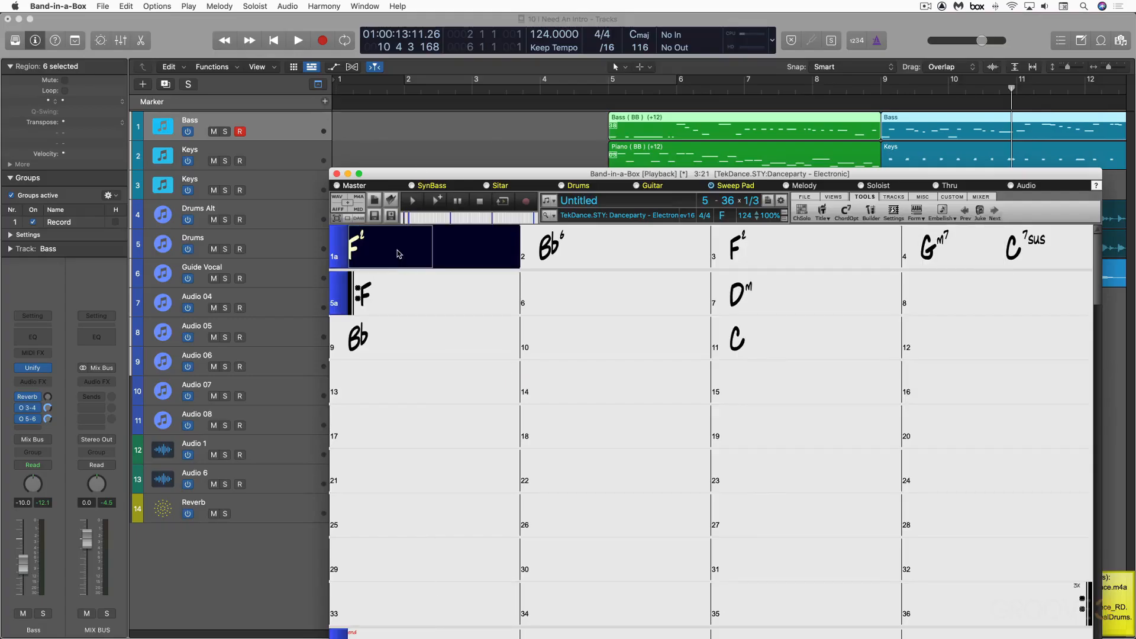
key(Escape)
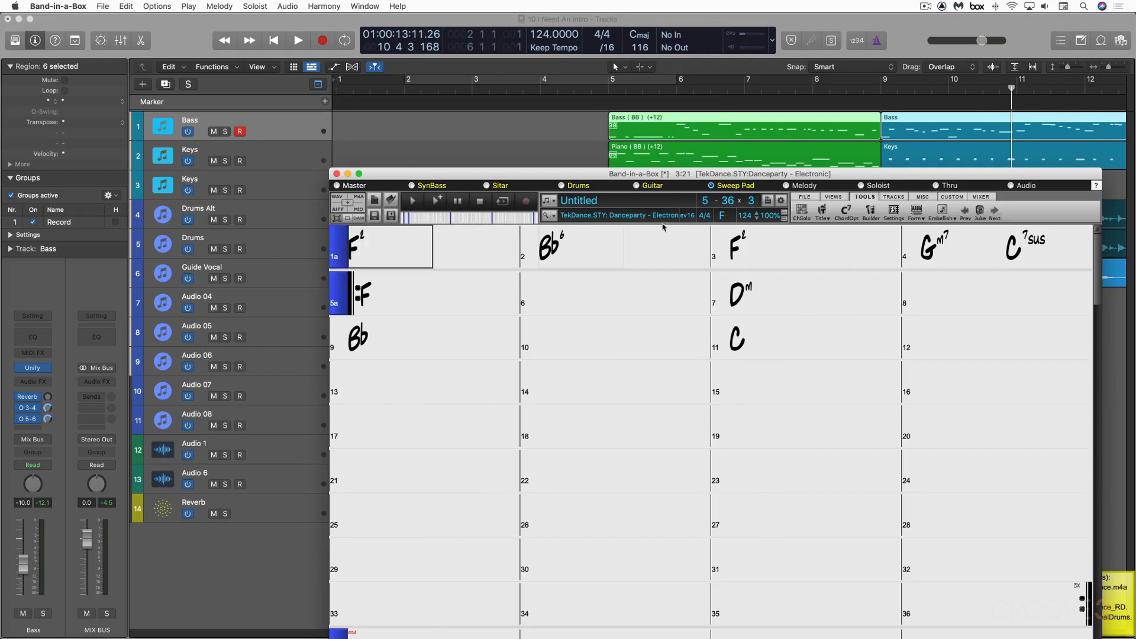
- Regenerate the intro chords until they read F2, Ab6, Gm7, Gb6, and play the intro into bar 5
click(925, 222)
click(932, 243)
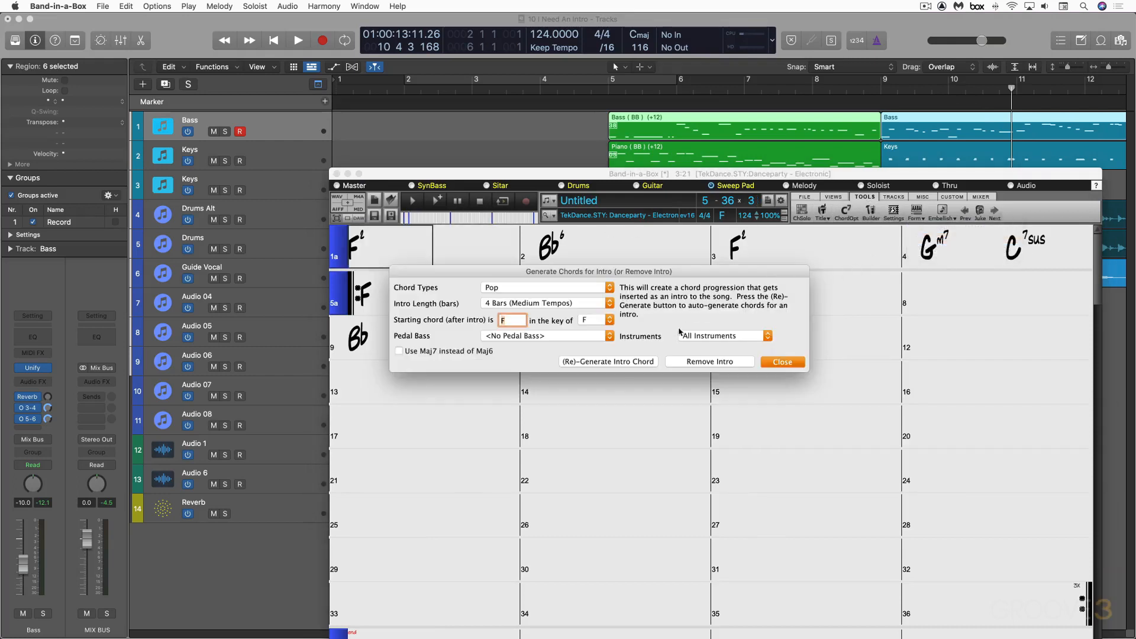
click(622, 365)
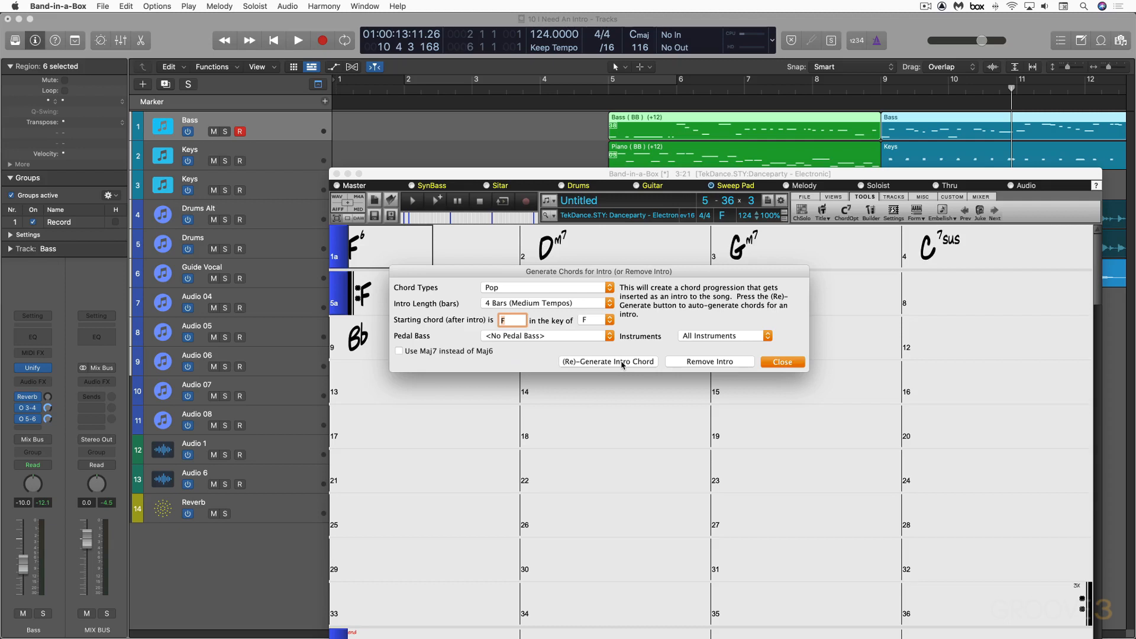
click(621, 365)
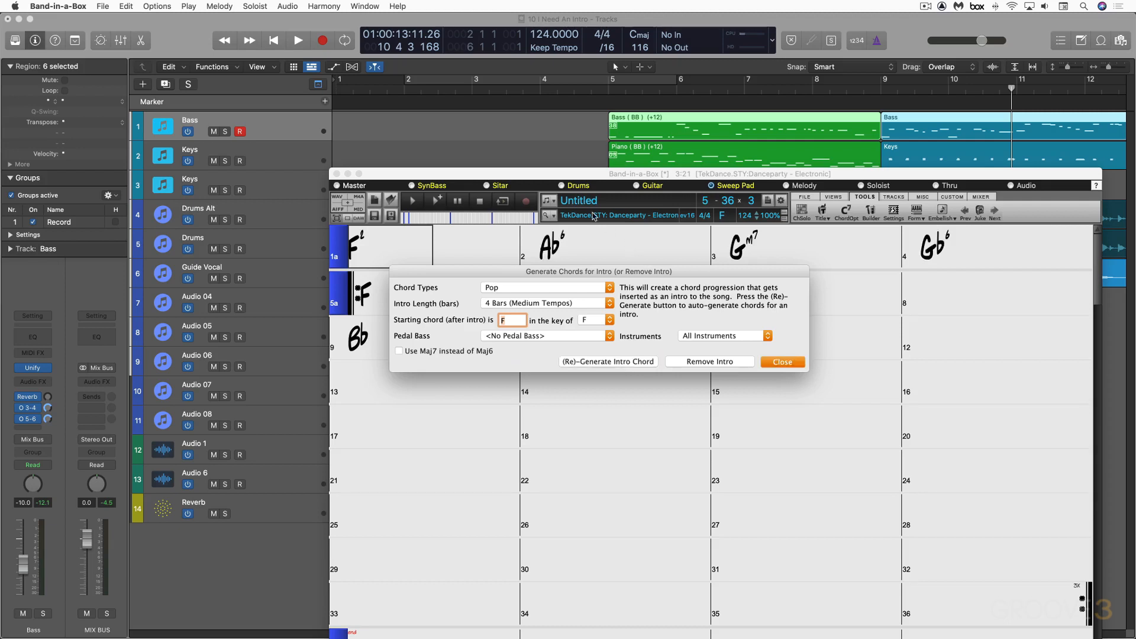
click(783, 362)
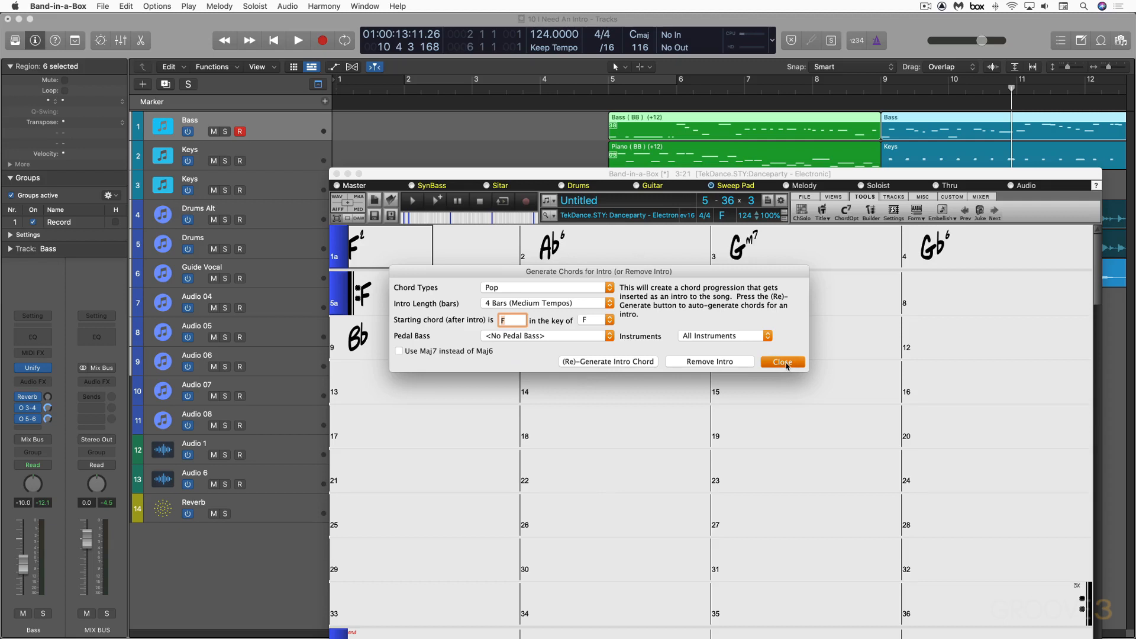
double_click(405, 245)
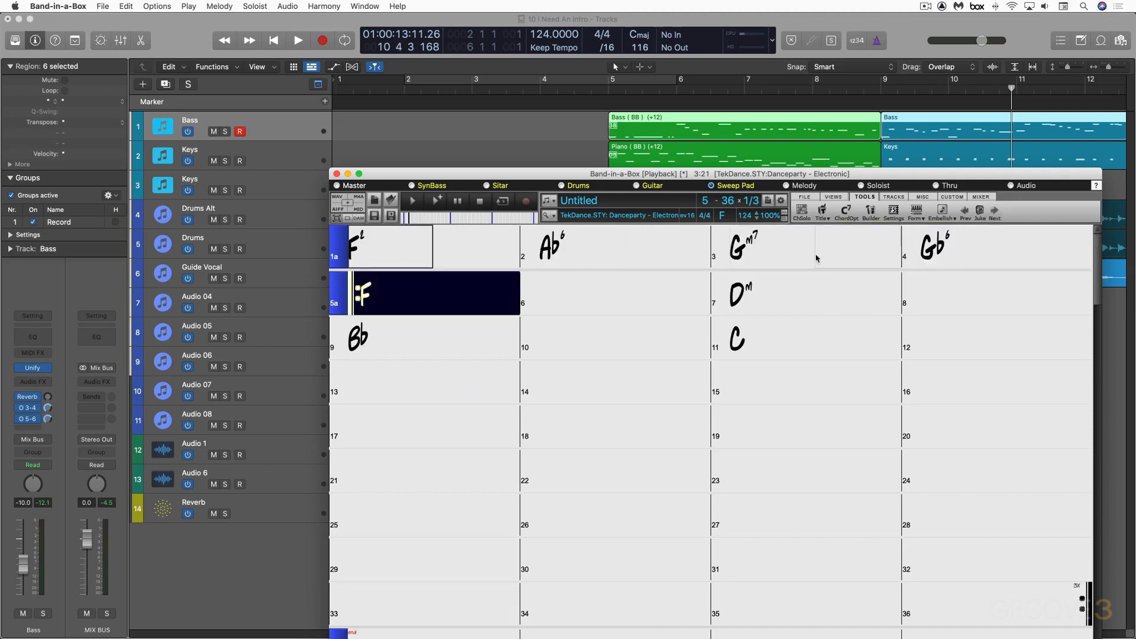
key(Escape)
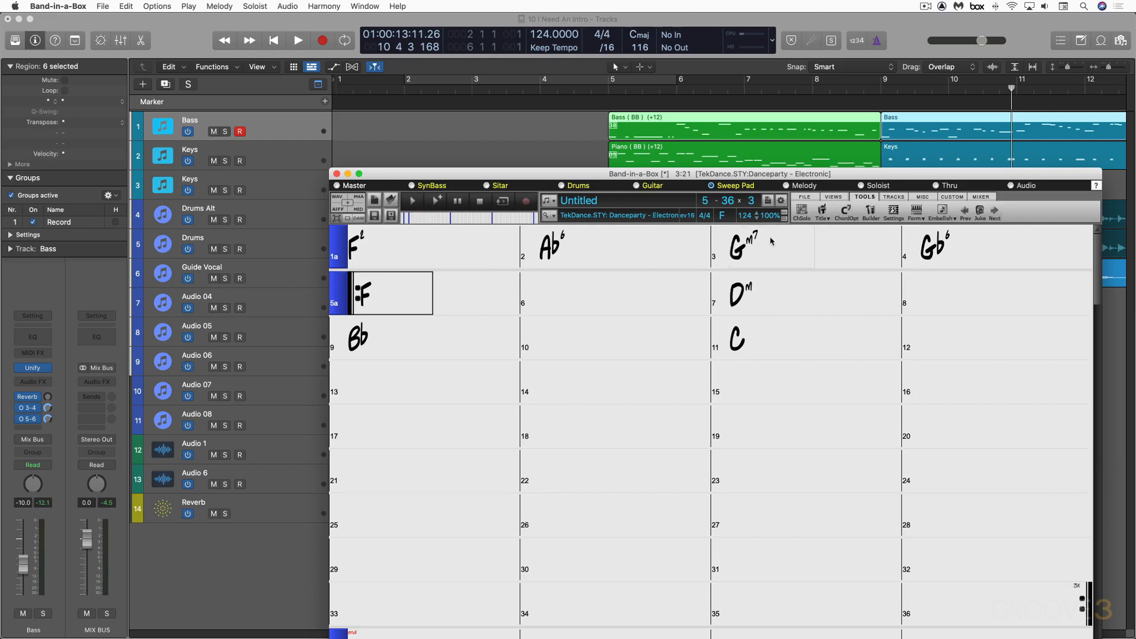
- Regenerate the four-bar Pop intro in F as F6, Gm7, Am7, Gm7
click(916, 212)
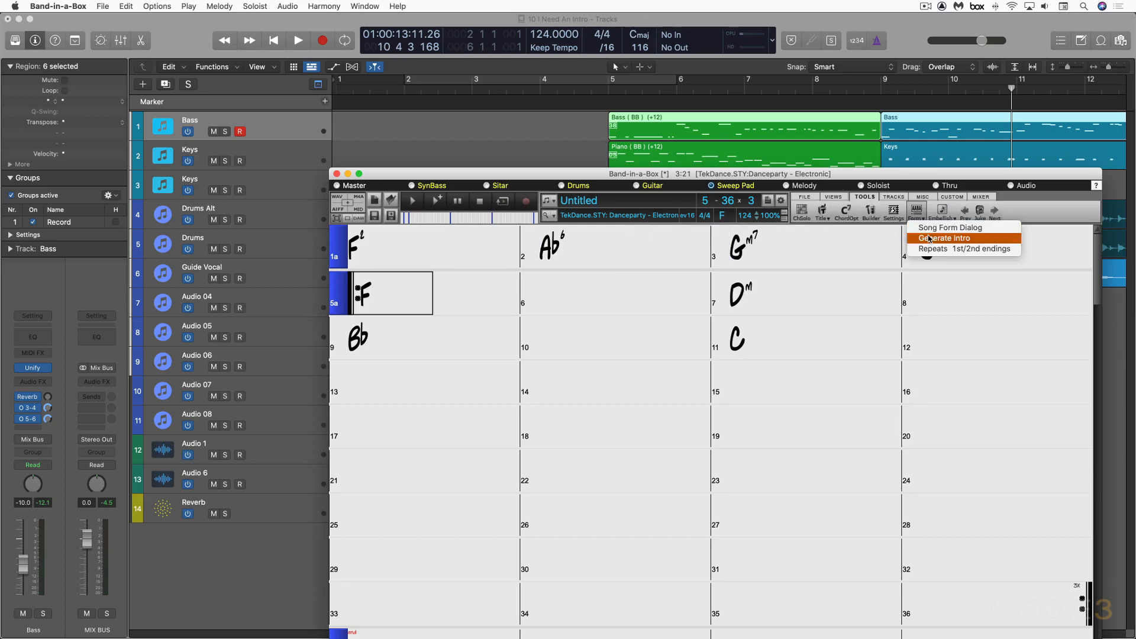
click(942, 237)
click(618, 362)
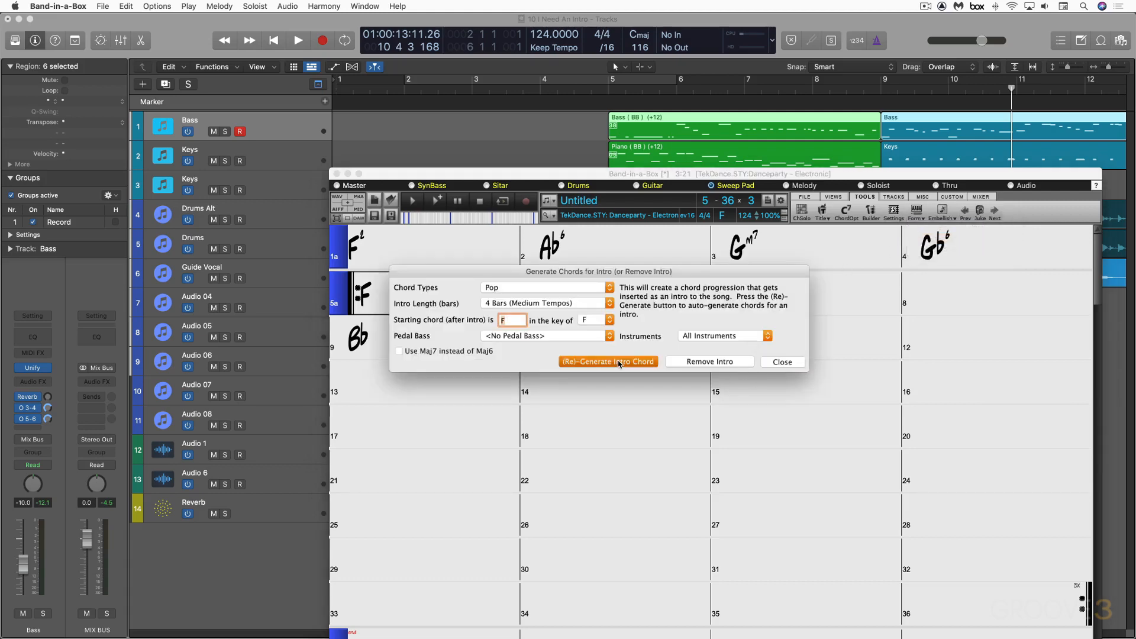
click(782, 362)
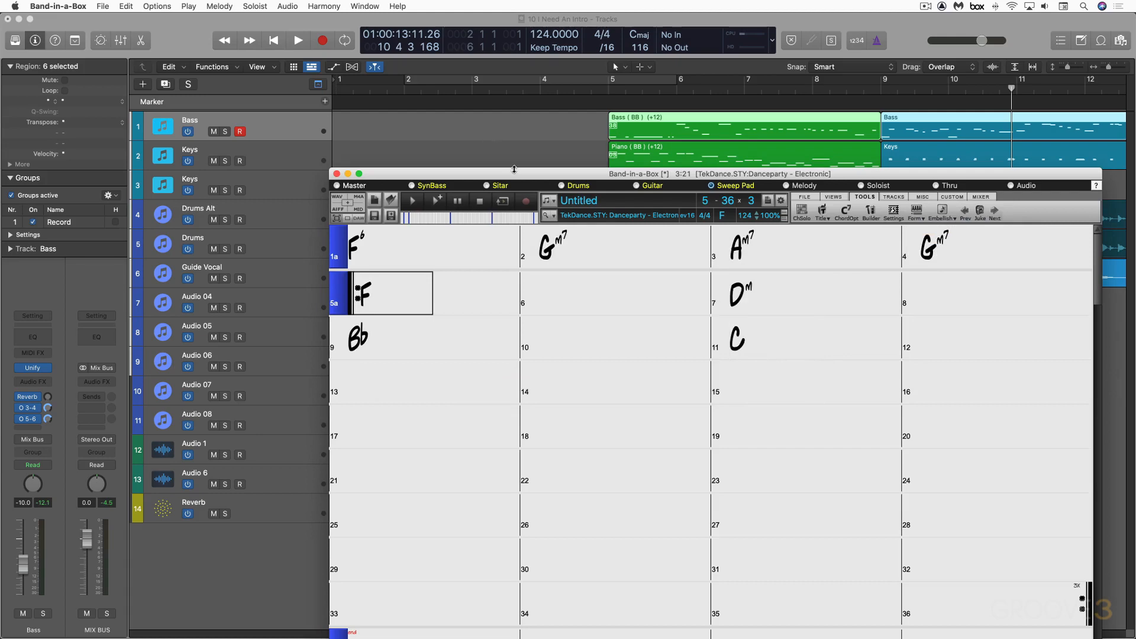
- In Logic Pro, move the Bass, Piano and Strings intro regions down to the Audio 07, Audio 08 and Audio 1 tracks and mute them
drag(517, 175, 538, 279)
drag(583, 118, 633, 169)
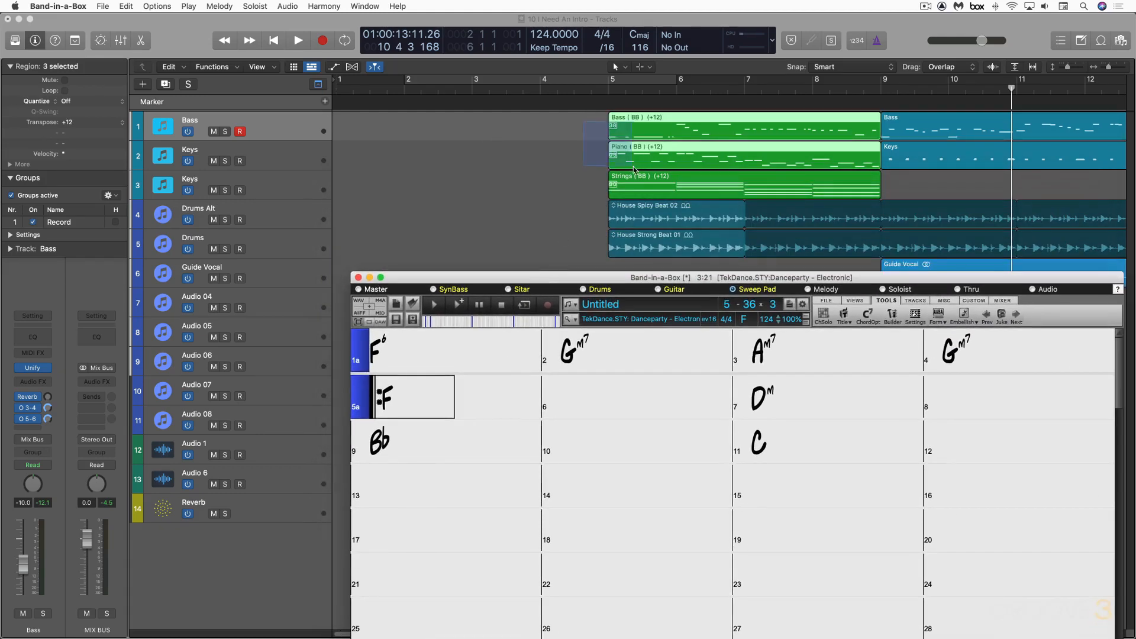
click(645, 172)
drag(632, 124, 608, 391)
key(ctrl+m)
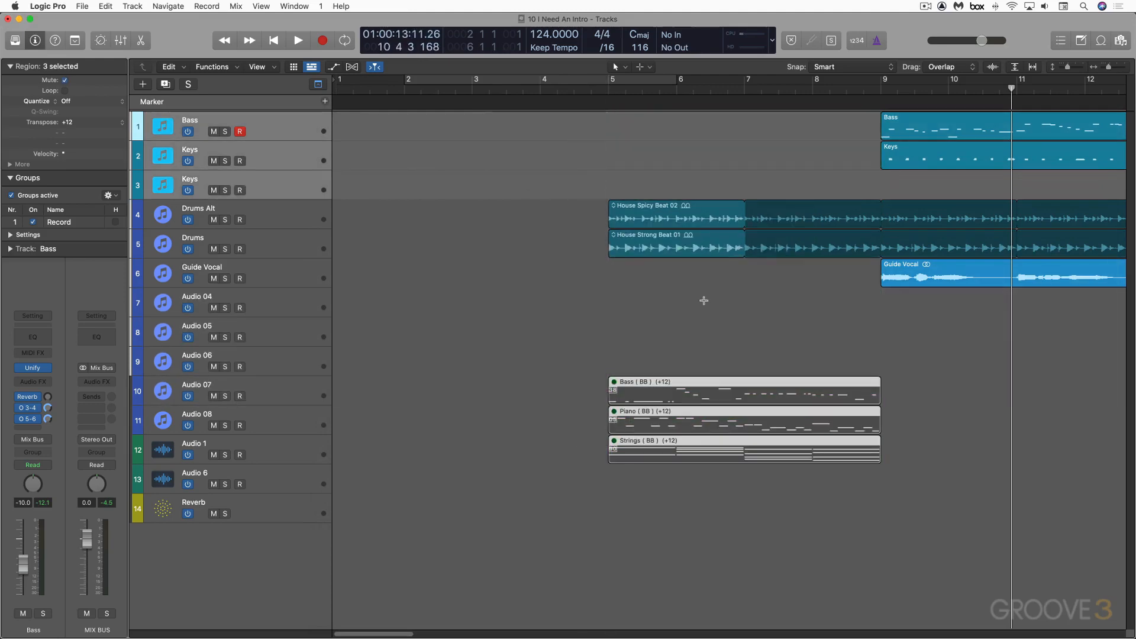
- Switch to Band-in-a-Box, transfer intro bars 1–4 of SynBass as MIDI to Logic's Bass track at bar 3, and cycle bars 3 to 7
key(super+Tab)
key(super+Tab)
key(super+Tab)
key(super+shift+Tab)
key(super+shift+Tab)
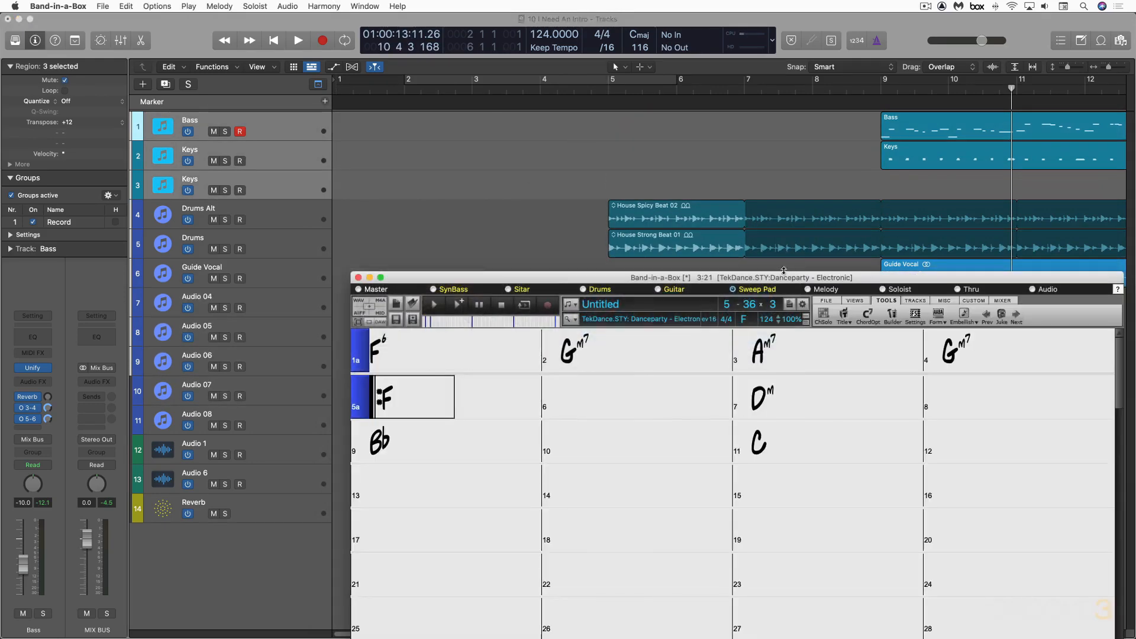
drag(447, 363, 1015, 362)
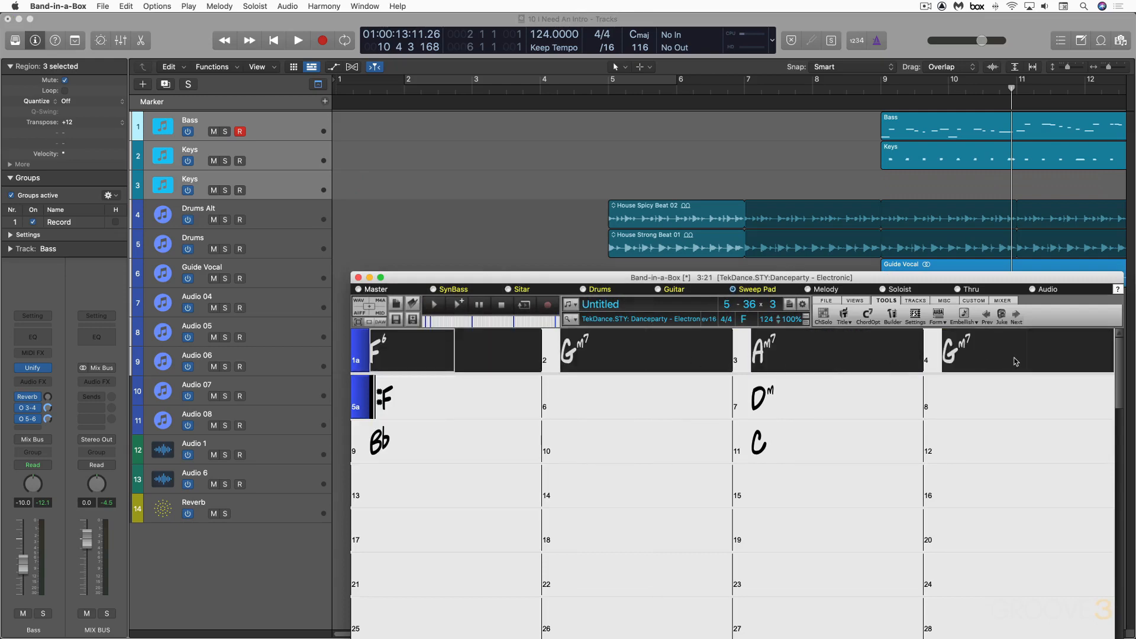
click(448, 289)
drag(379, 315, 743, 101)
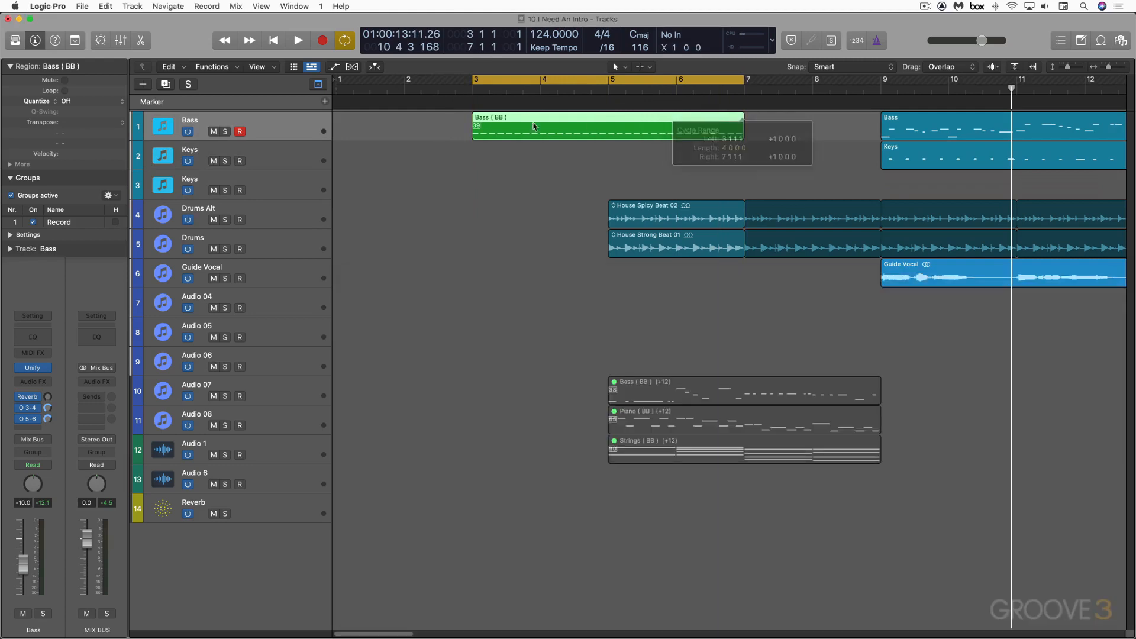
- Play the new Bass region soloed, set its transposition to +12 and velocity to +47, and stop playback
click(225, 132)
key(space)
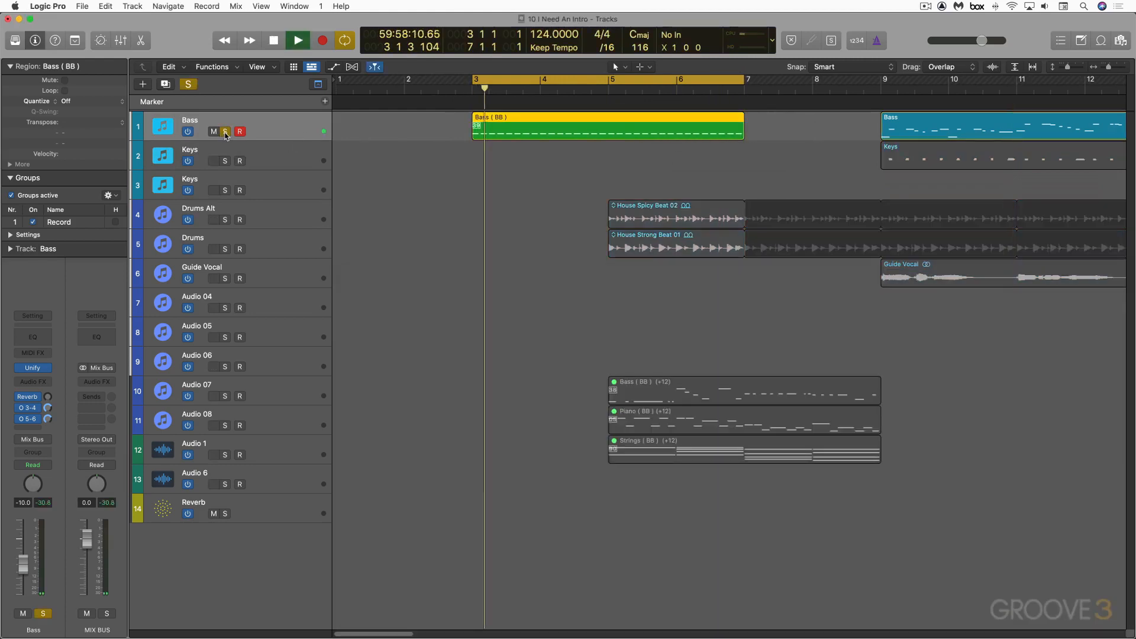
click(111, 123)
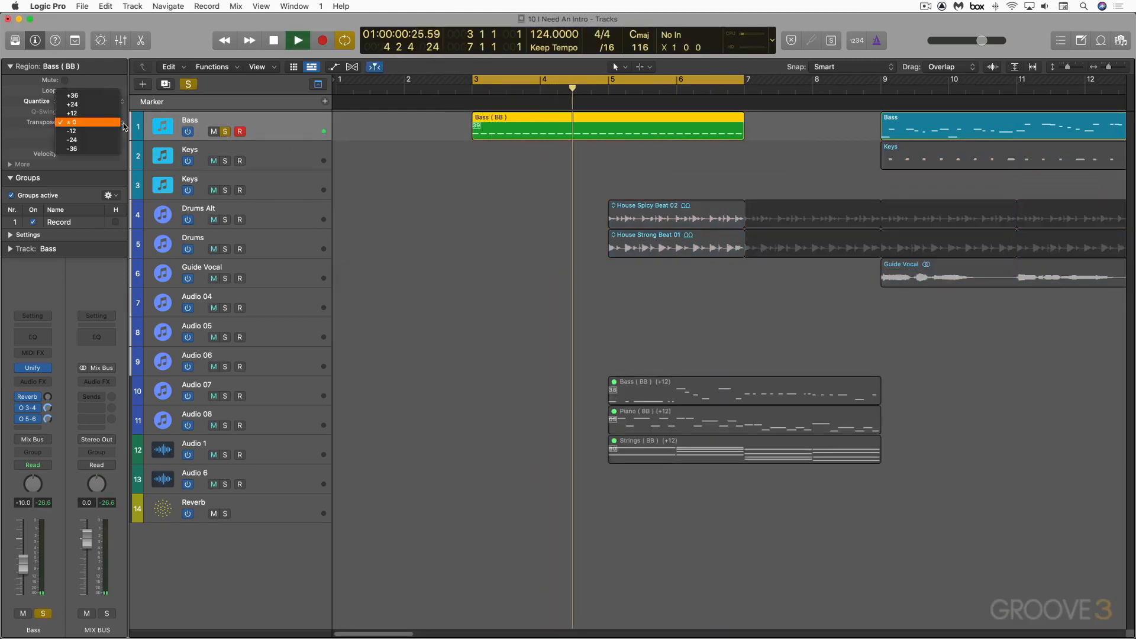
click(103, 114)
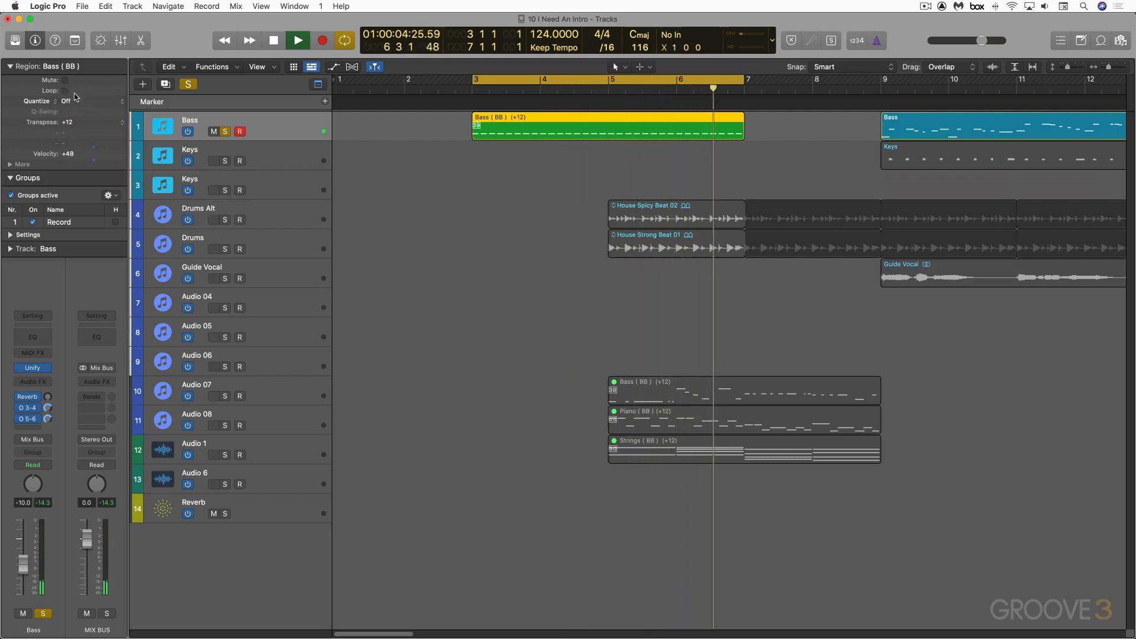
key(space)
- Switch to Band-in-a-Box, transfer the Sweep Pad part as MIDI to the first Keys track at bar 3, and play it with the Keys tracks soloed
key(super+Tab)
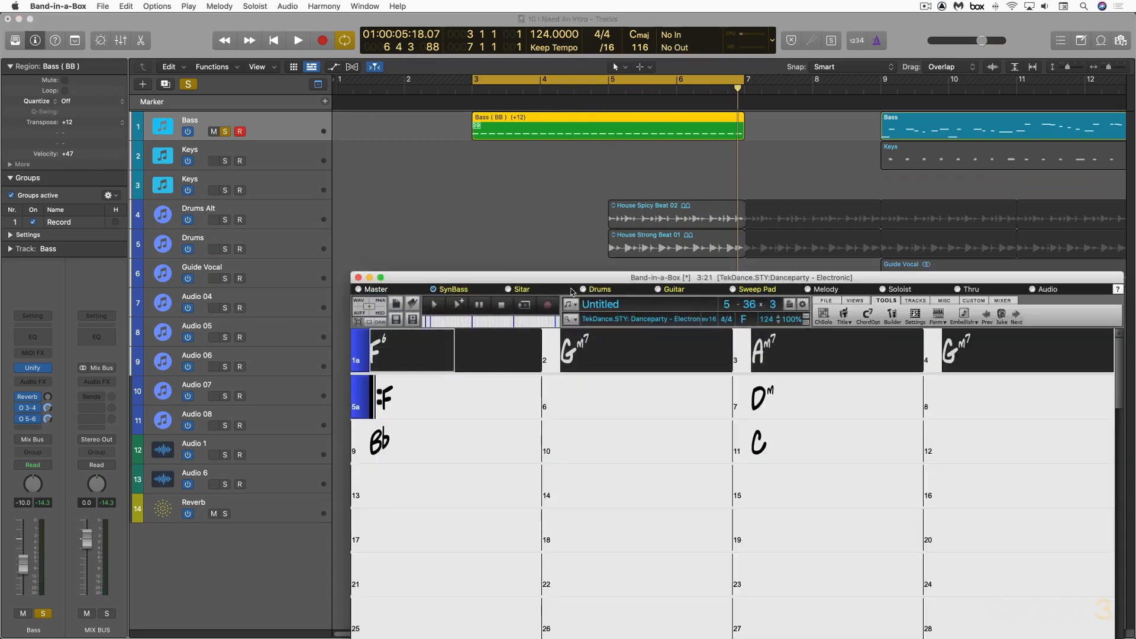
click(752, 290)
drag(380, 314, 471, 146)
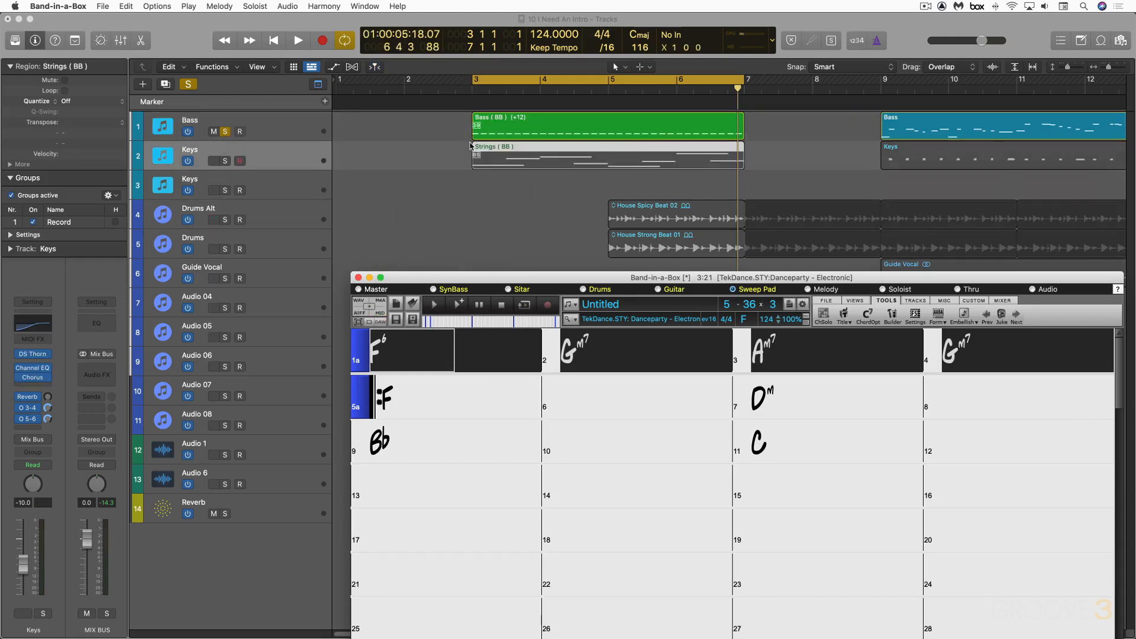
click(225, 163)
key(space)
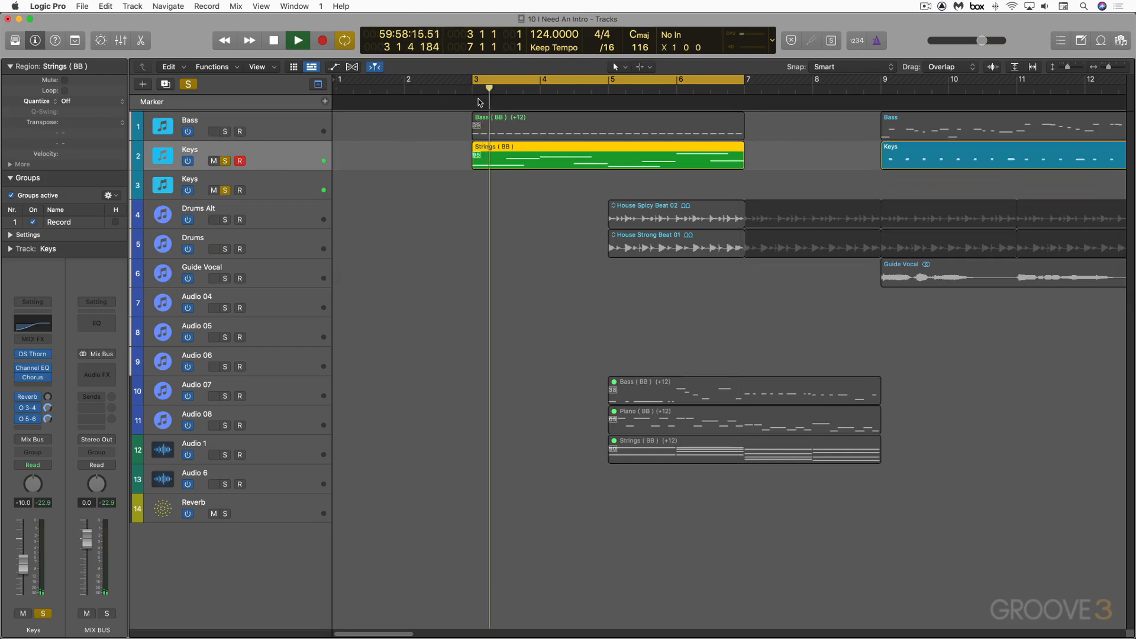
- Play the Bass track soloed together with the Keys tracks, stop playback and unsolo Bass
click(225, 132)
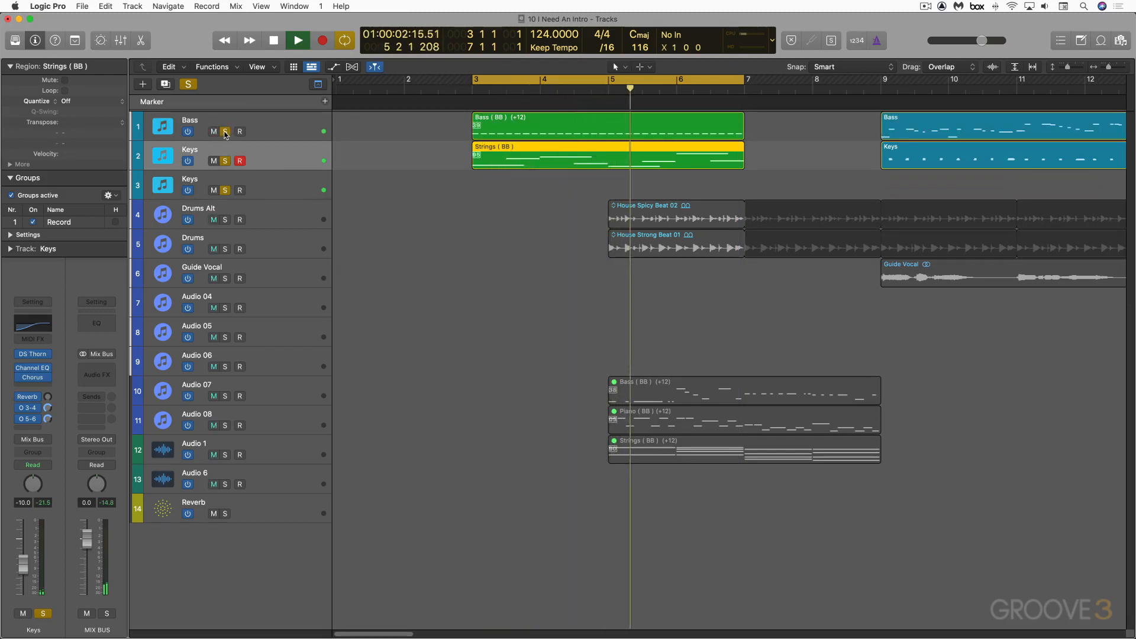
key(space)
click(225, 131)
- Switch to Band-in-a-Box, transfer the Sitar part as MIDI to Logic's second Keys track at bar 3, and play it with the first Keys track off
key(super+Tab)
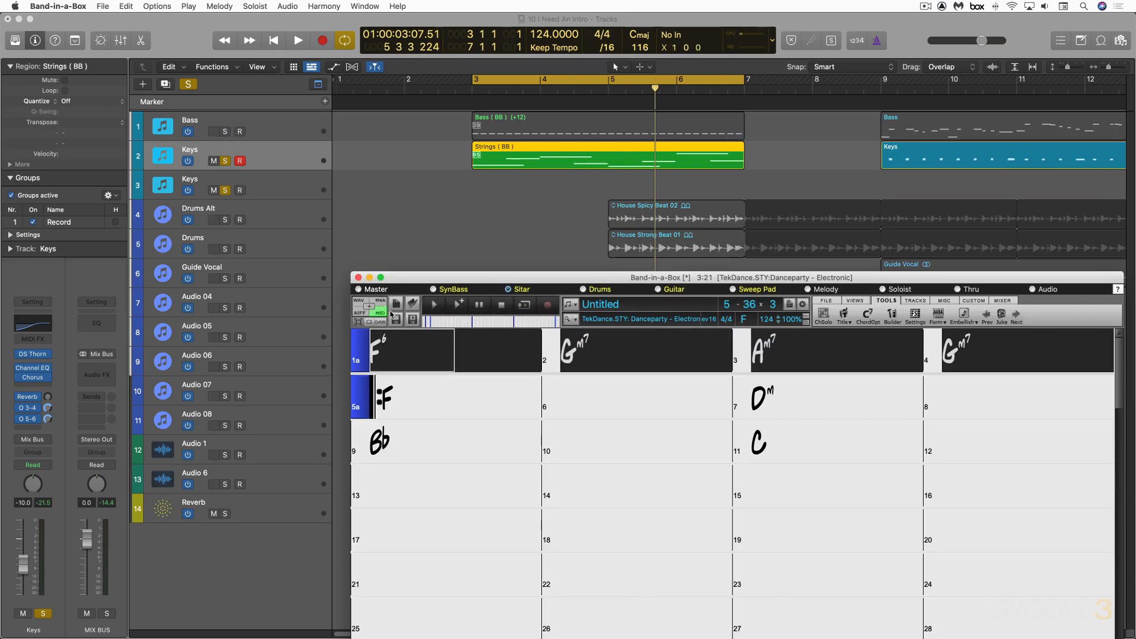
drag(409, 274, 474, 177)
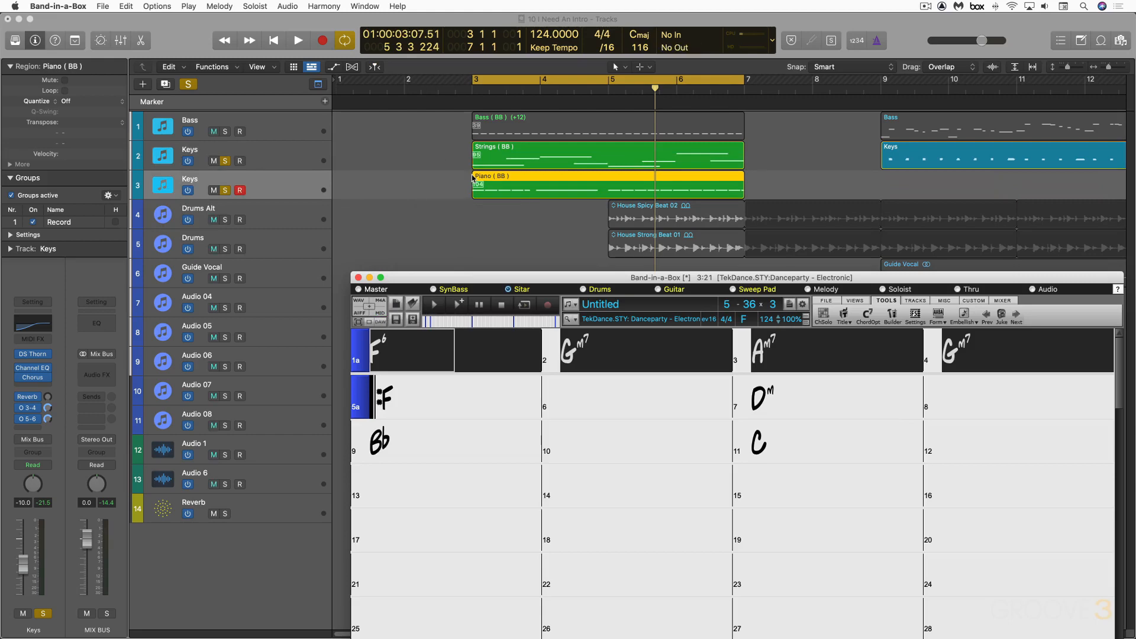
click(188, 161)
click(415, 144)
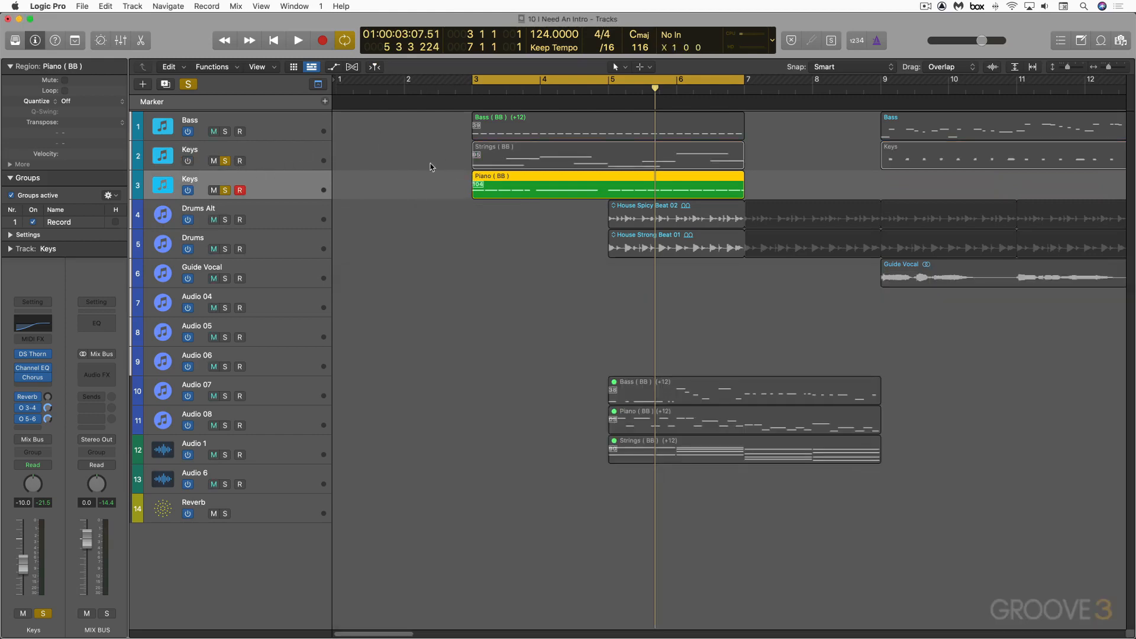
key(space)
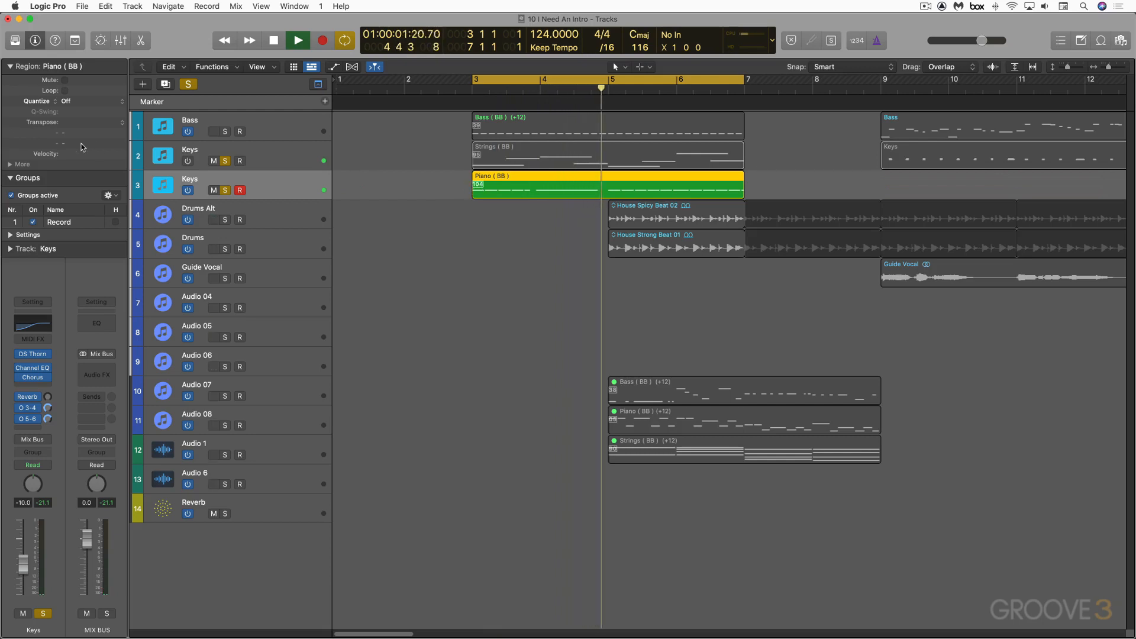
- Set the new Piano region's transposition to +12, turn the first Keys track back on and clear all solos
click(115, 123)
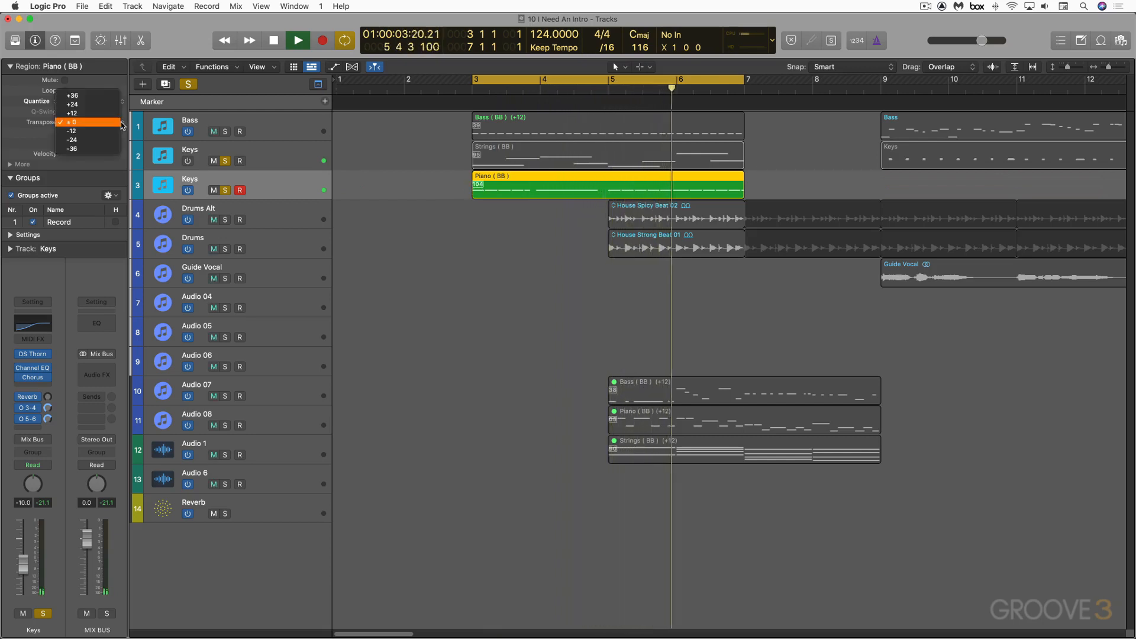
click(106, 113)
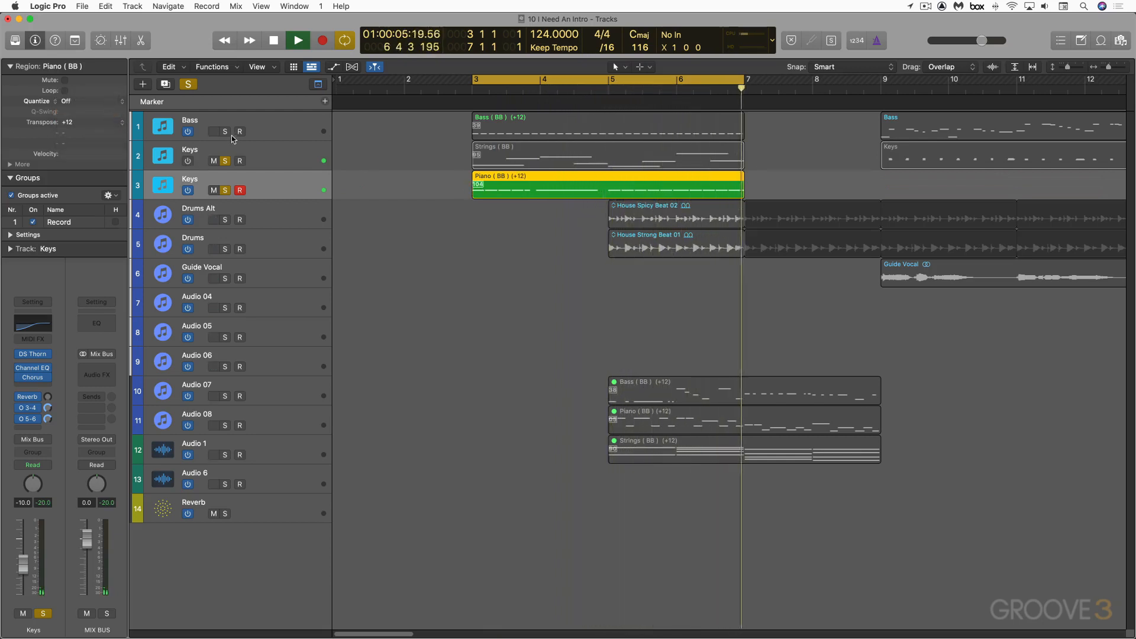
click(187, 160)
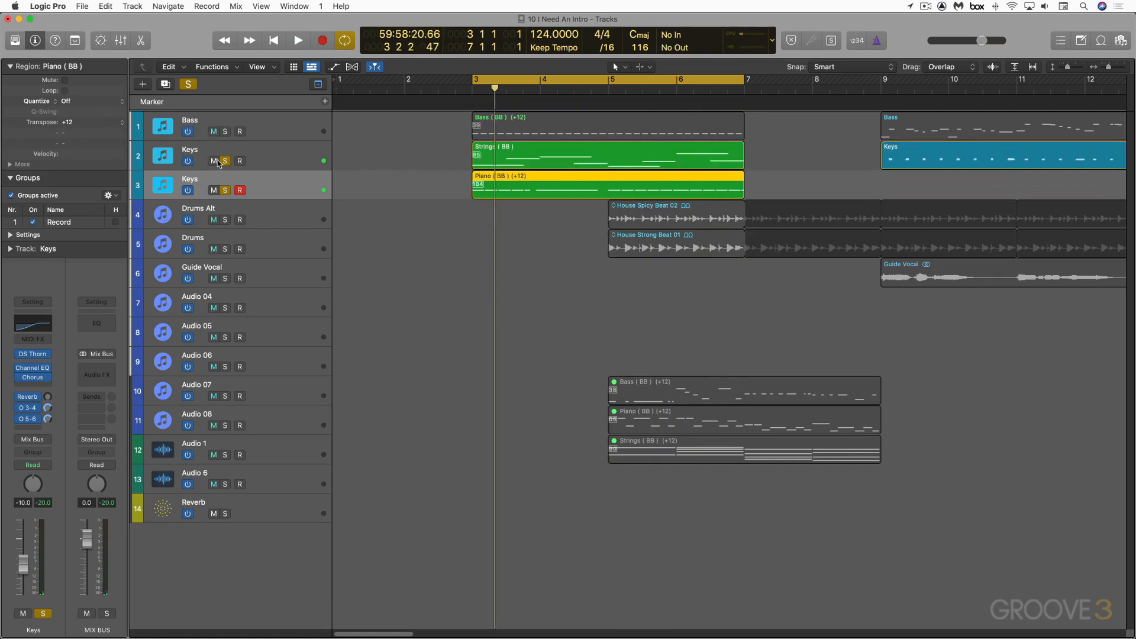
click(224, 161)
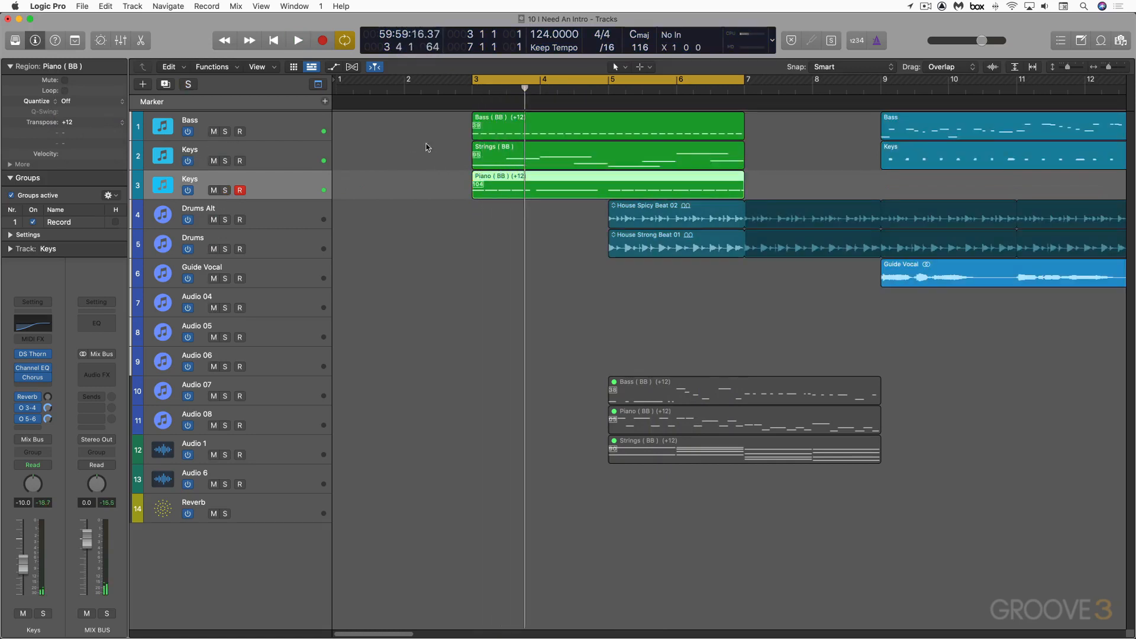
- Move the Bass, Strings and Piano intro regions together to bar 5 and play the transition with cycling off
click(517, 157)
drag(508, 126, 644, 131)
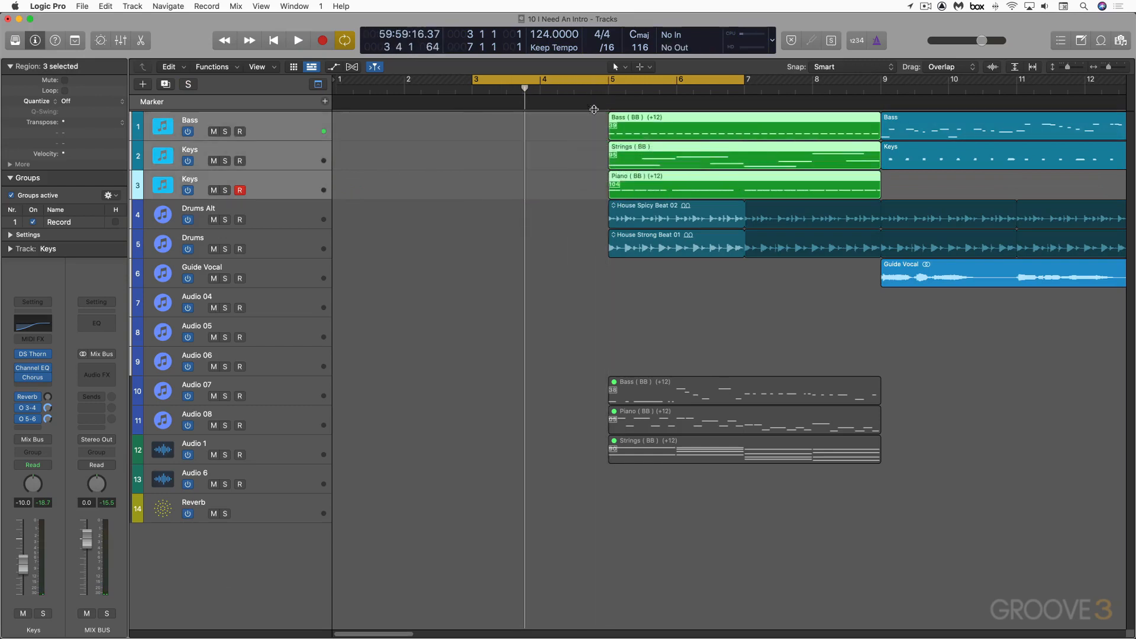
click(571, 80)
click(595, 92)
key(space)
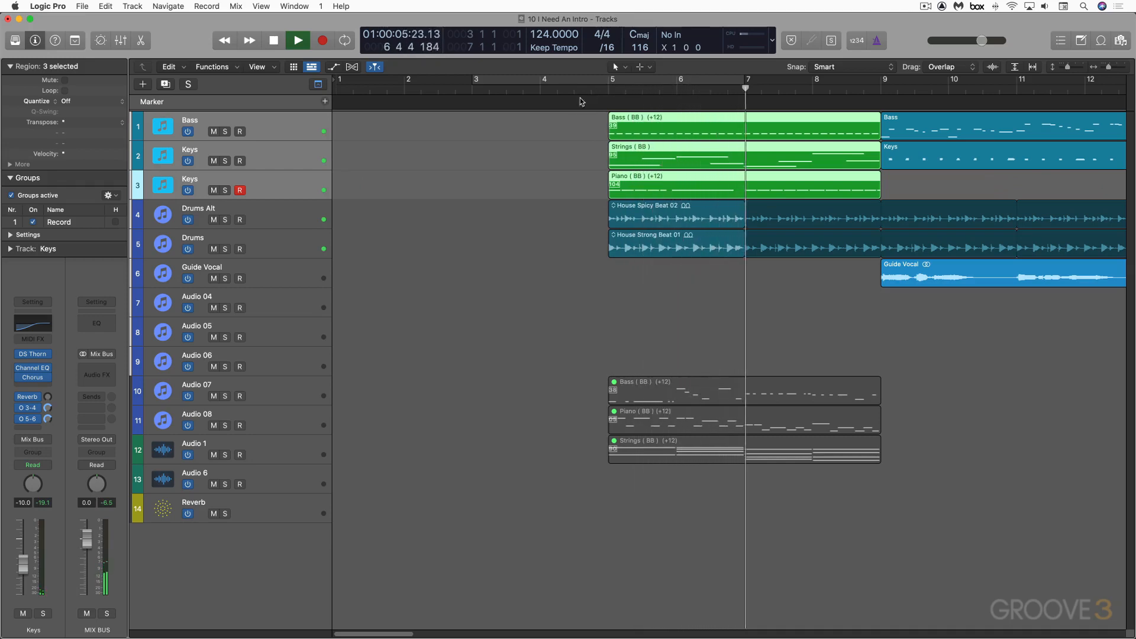
- Set the intro Bass region's velocity to +27 and replay the intro into the verse from just before bar 5
click(294, 125)
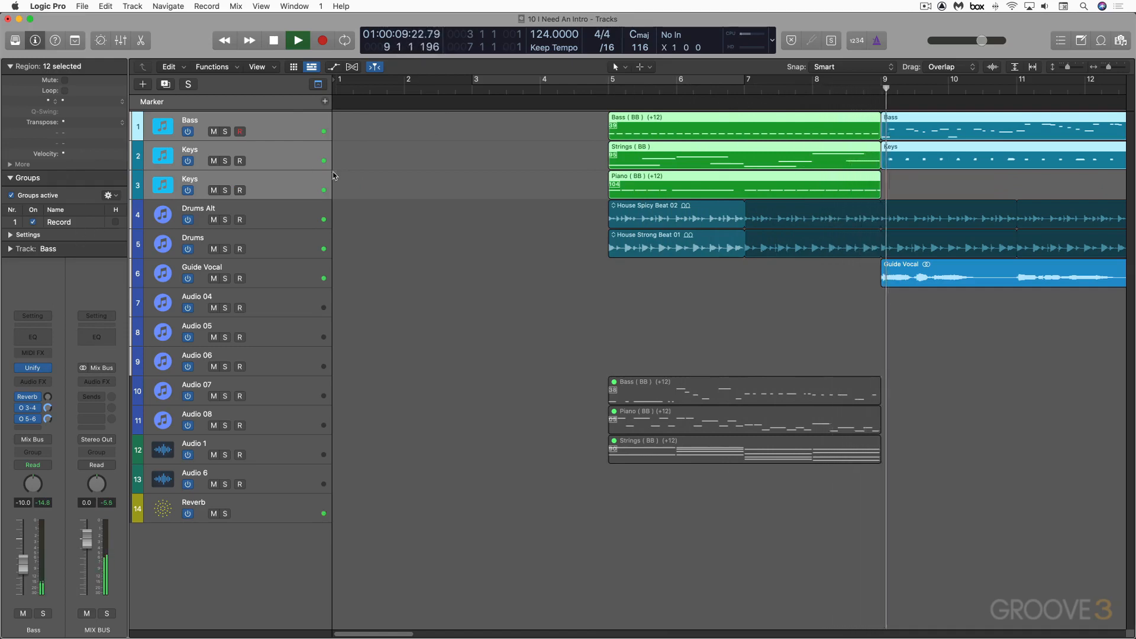
click(521, 127)
click(732, 127)
key(space)
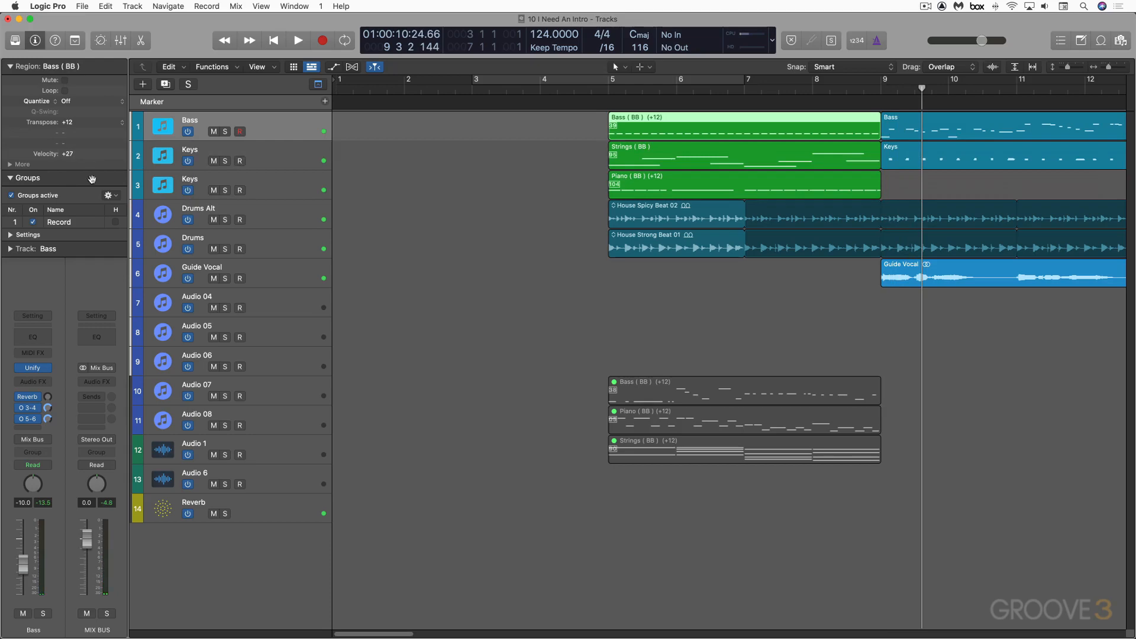
click(591, 88)
key(space)
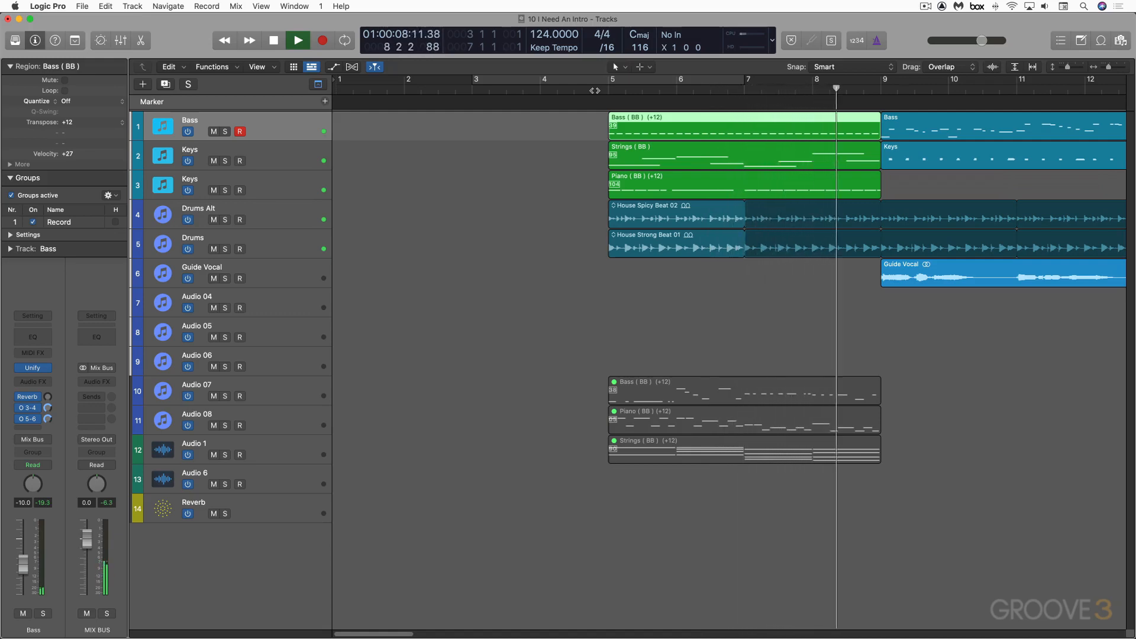
key(space)
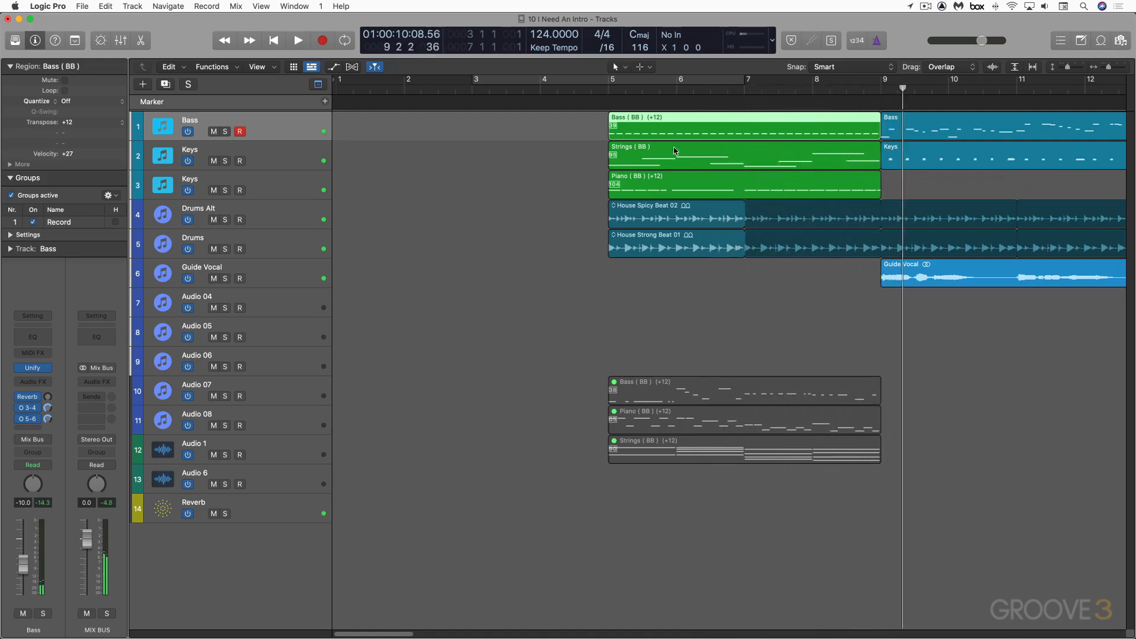
- Swap the intros: return the first version unmuted to the Bass and Keys tracks, and mute the second version on Audio 06, 07 and 08
click(578, 155)
click(647, 161)
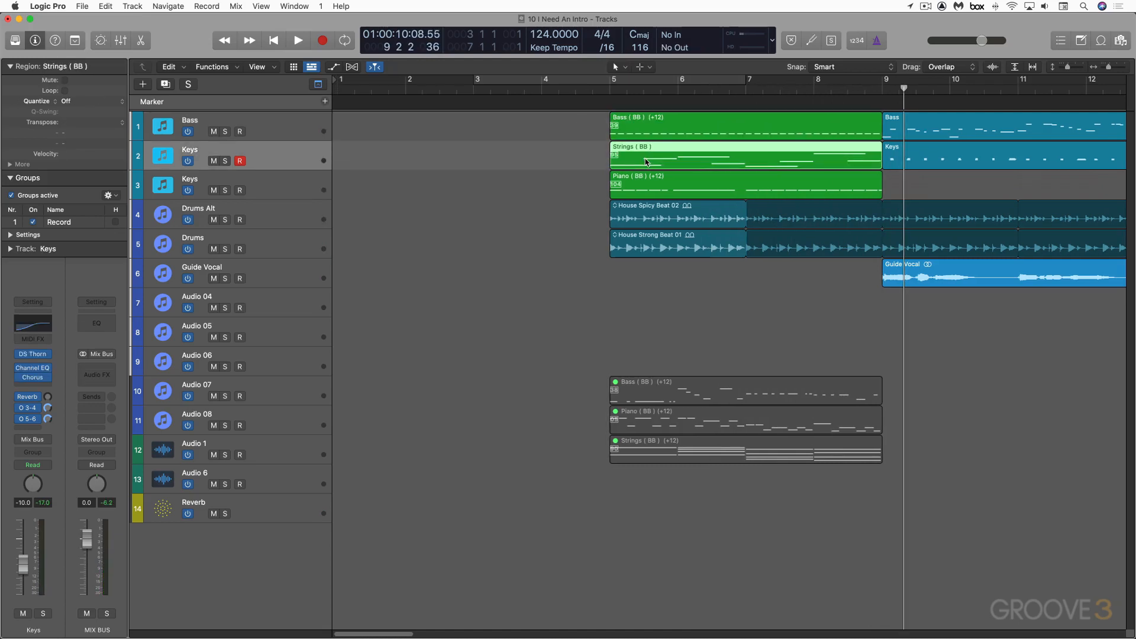
drag(590, 379, 650, 466)
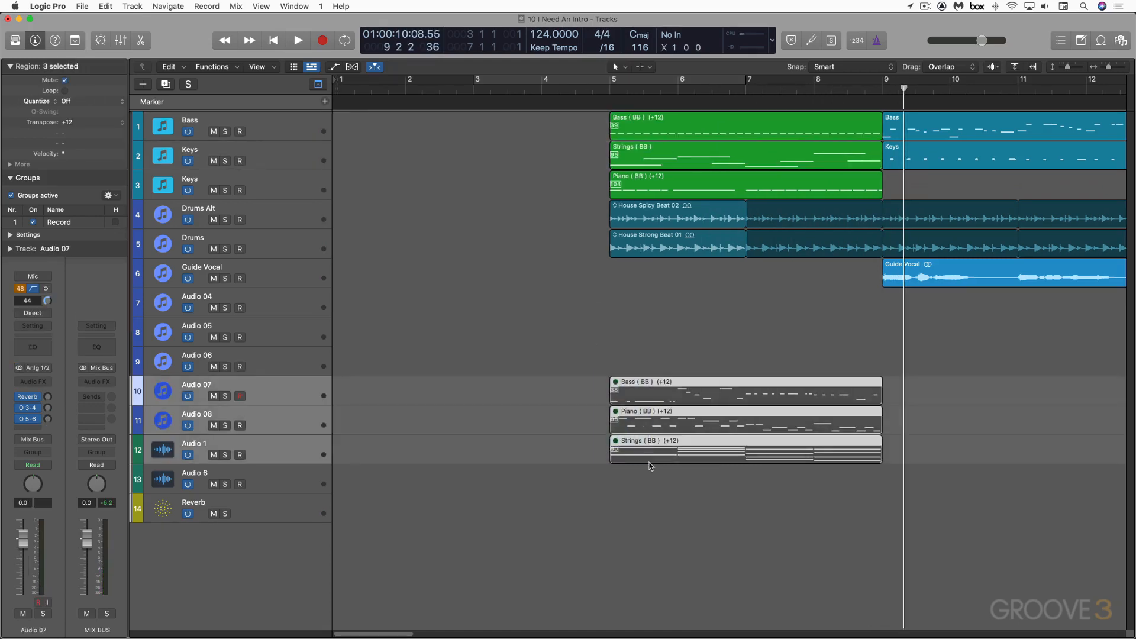
drag(580, 111, 675, 139)
click(669, 401)
drag(571, 297, 647, 437)
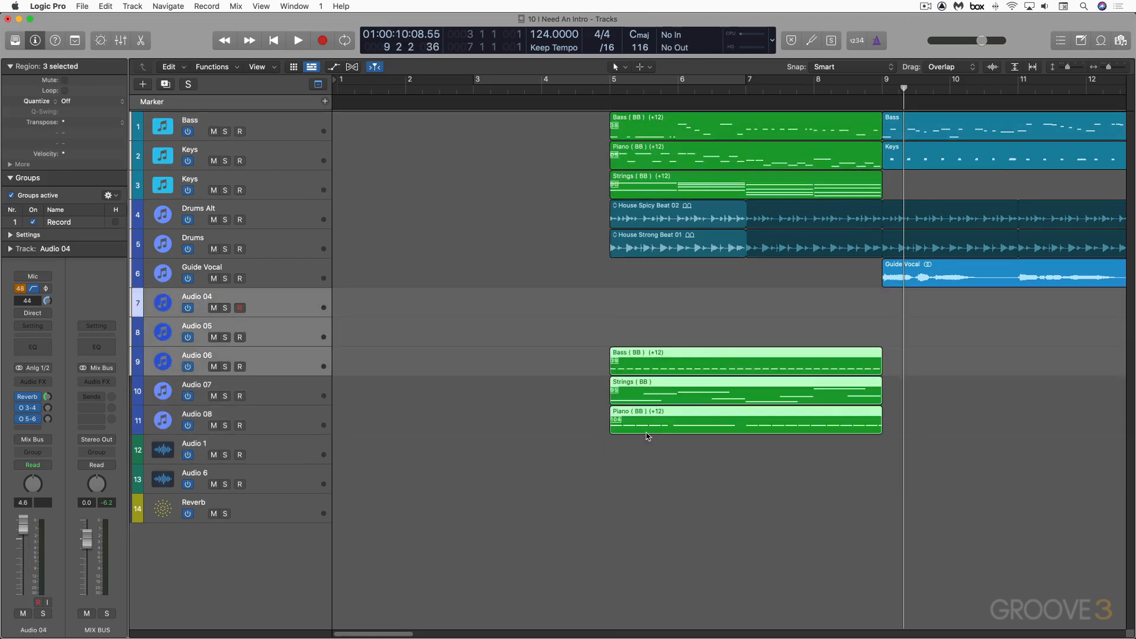
key(ctrl+m)
- Play the first intro version from bar 5 into the verse, and stop playback
click(604, 89)
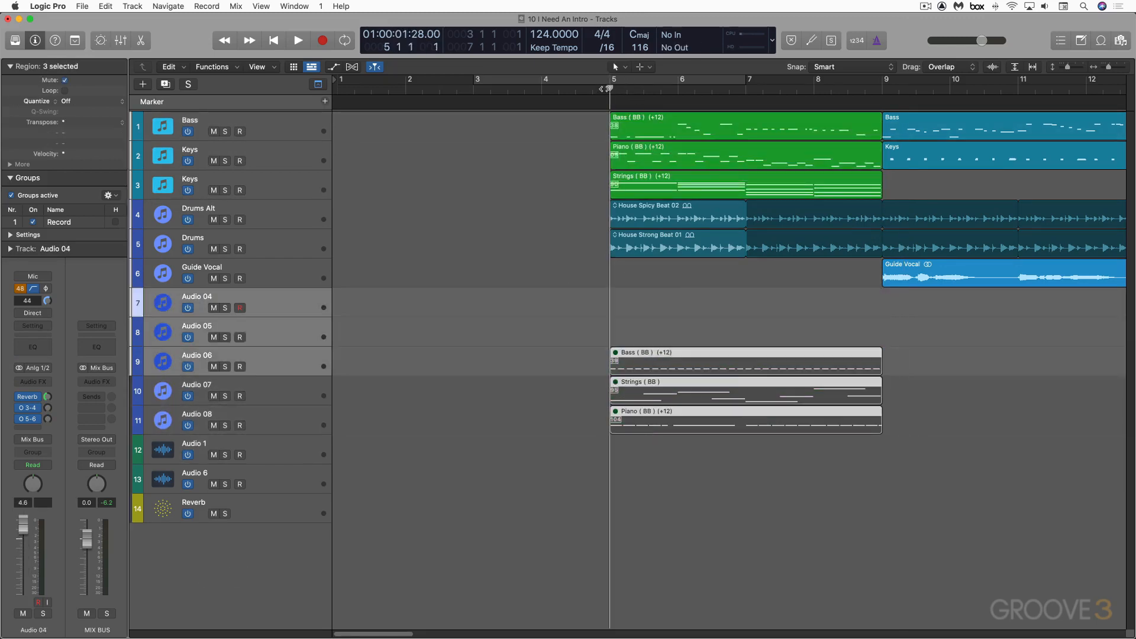
key(space)
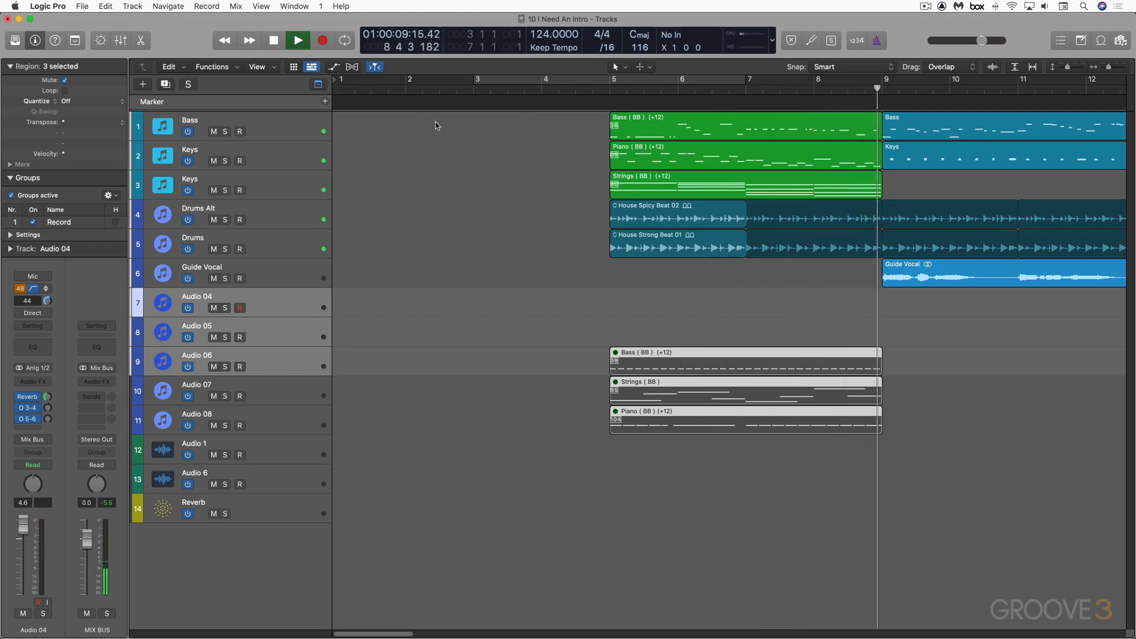
key(space)
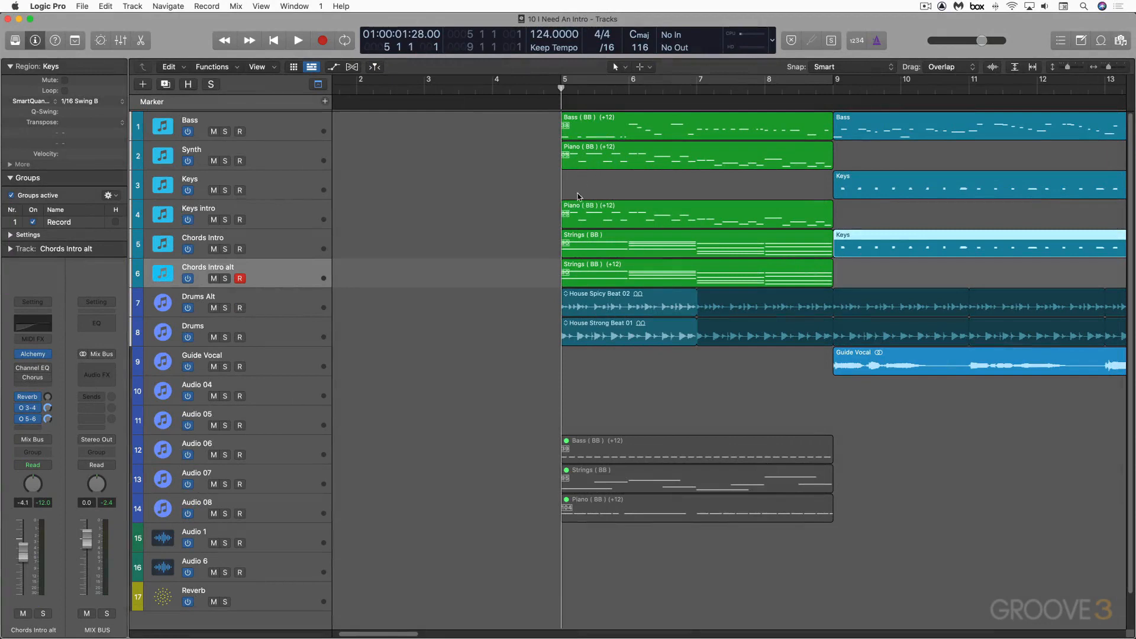
- Play the expanded arrangement with the Synth, Keys intro and Chords Intro tracks from bar 5 past bar 11
scroll(592, 267, right, 5)
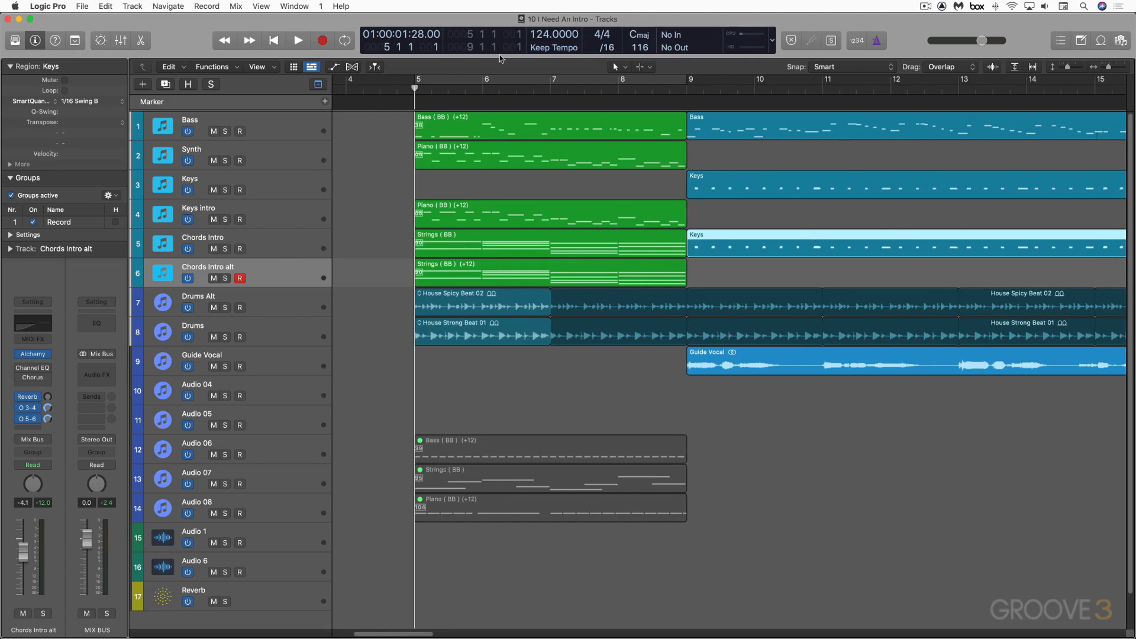
key(space)
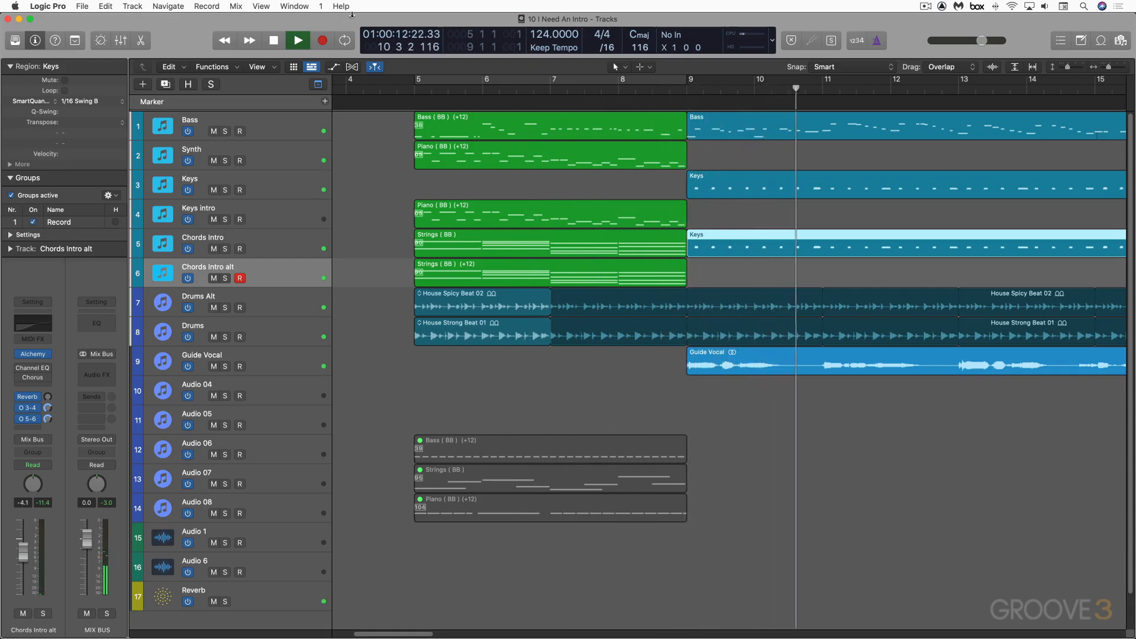
key(space)
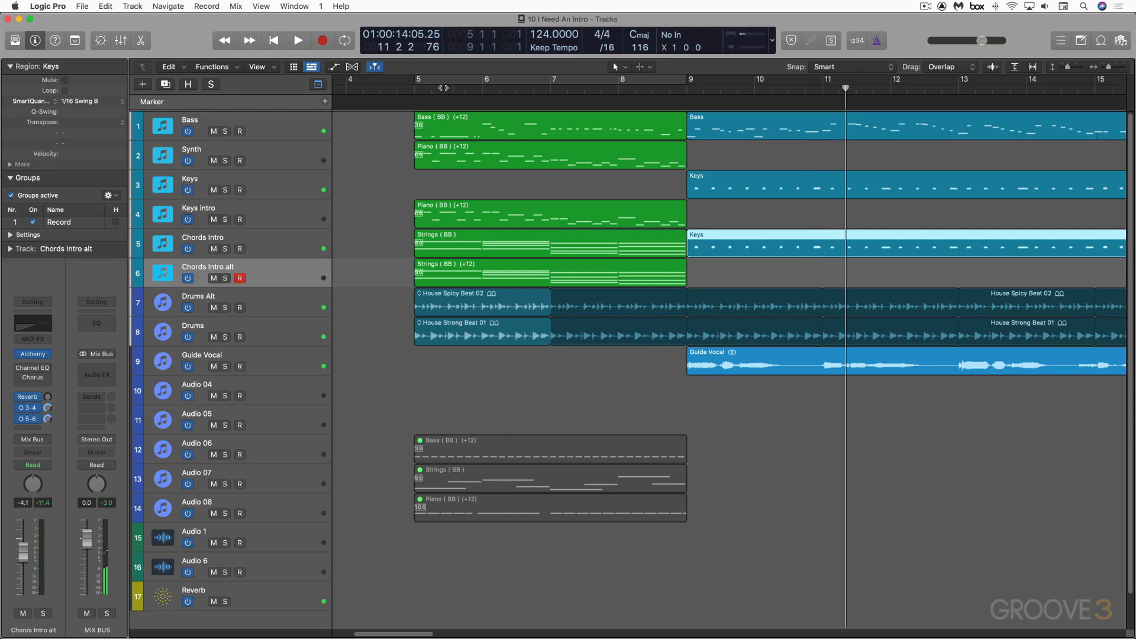